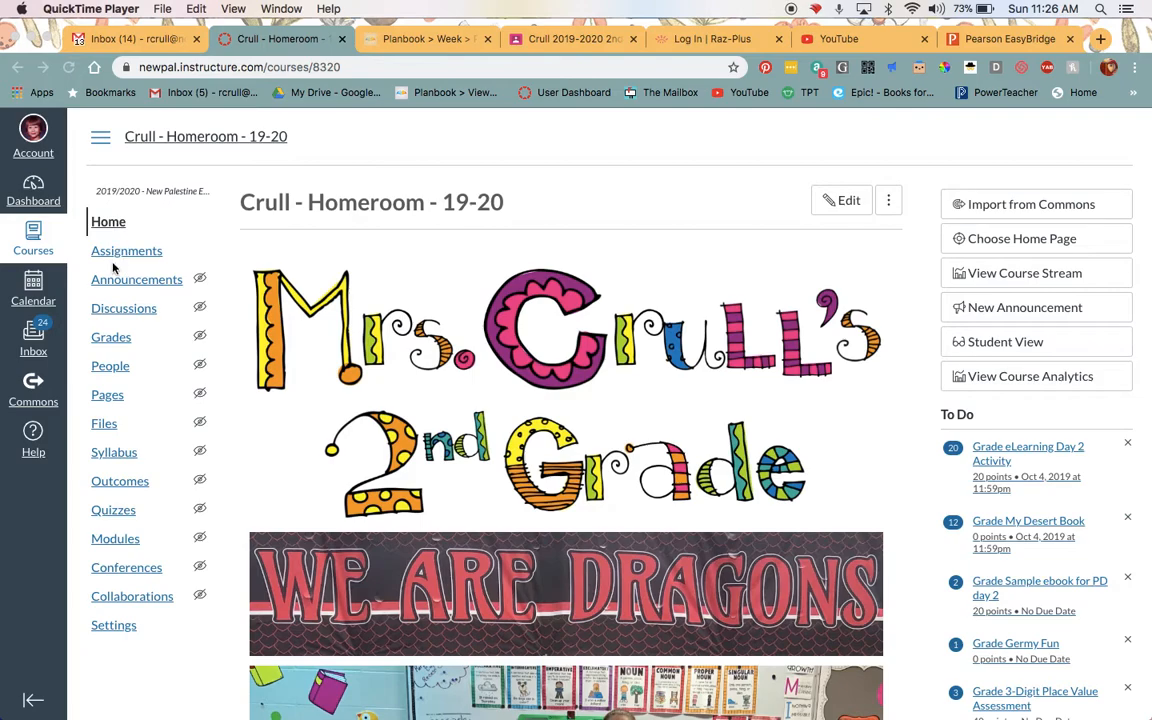
Create a new assignment in the Crull - Homeroom - 19-20 course and name it "Sample Assignment".
click(128, 251)
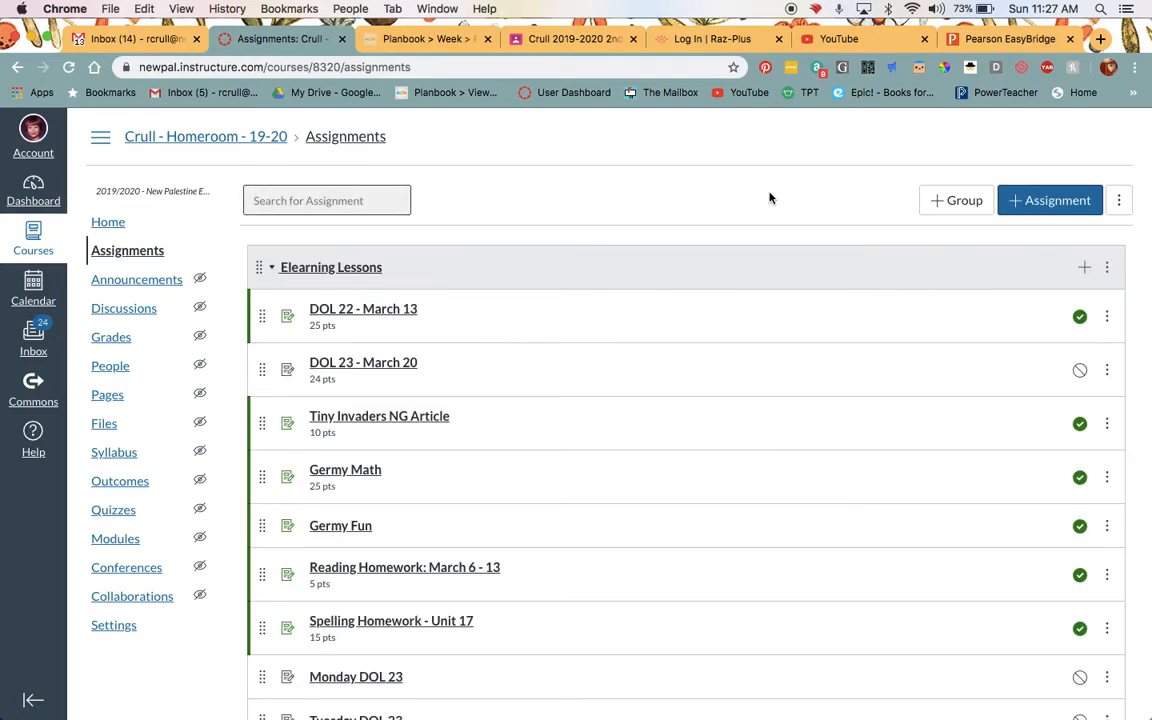
click(271, 268)
click(271, 268)
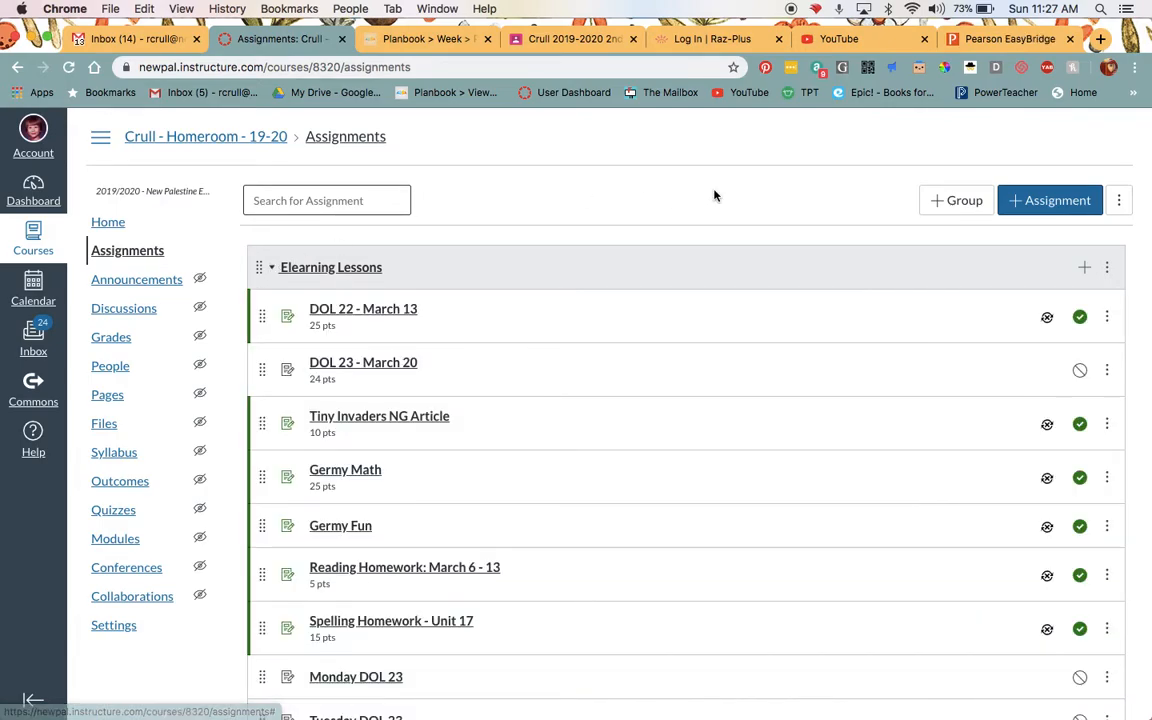
click(1055, 206)
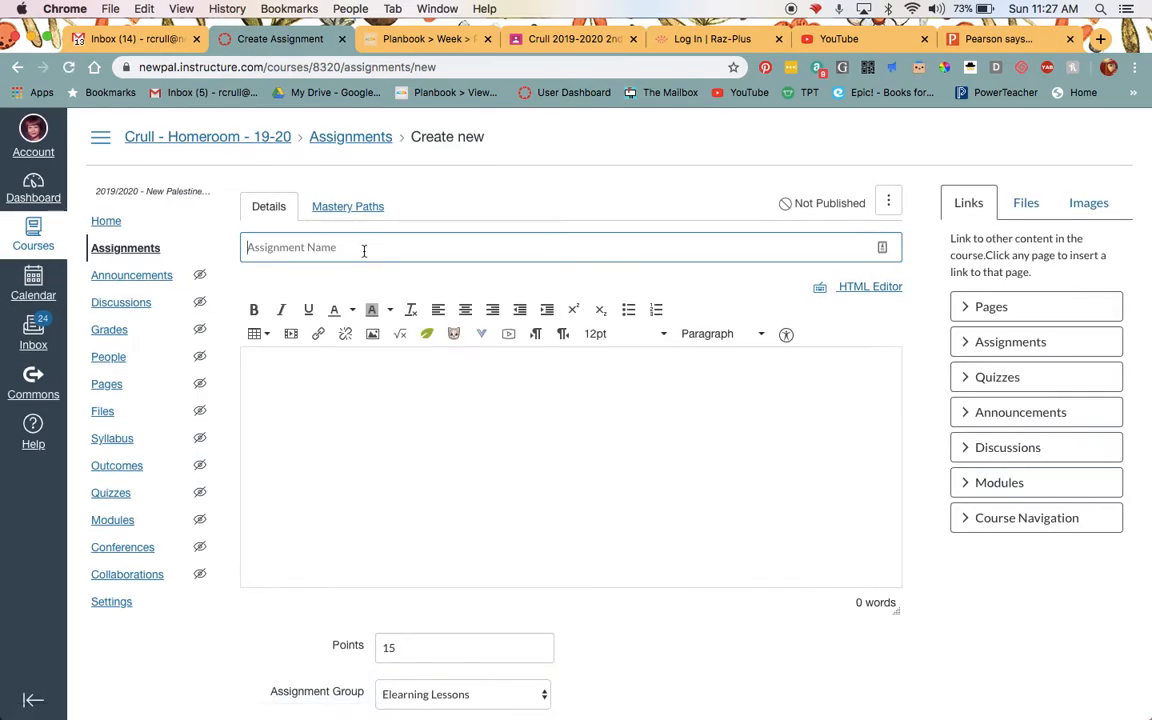
text(S)
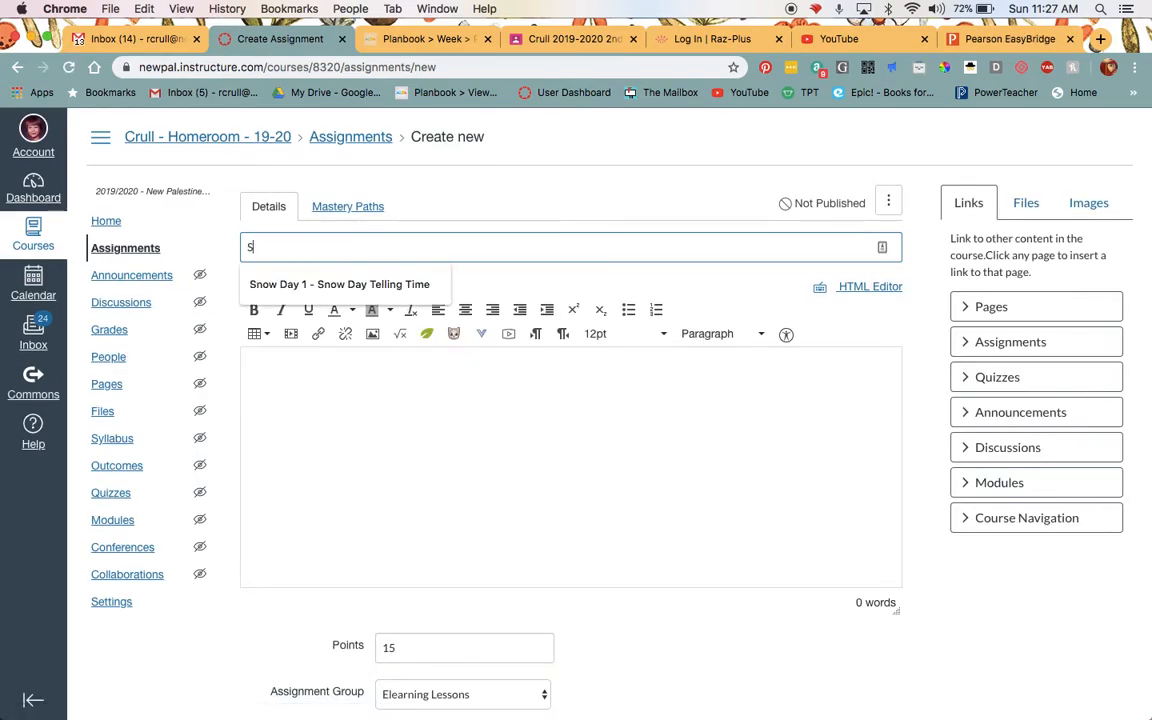
text(ample Assignment)
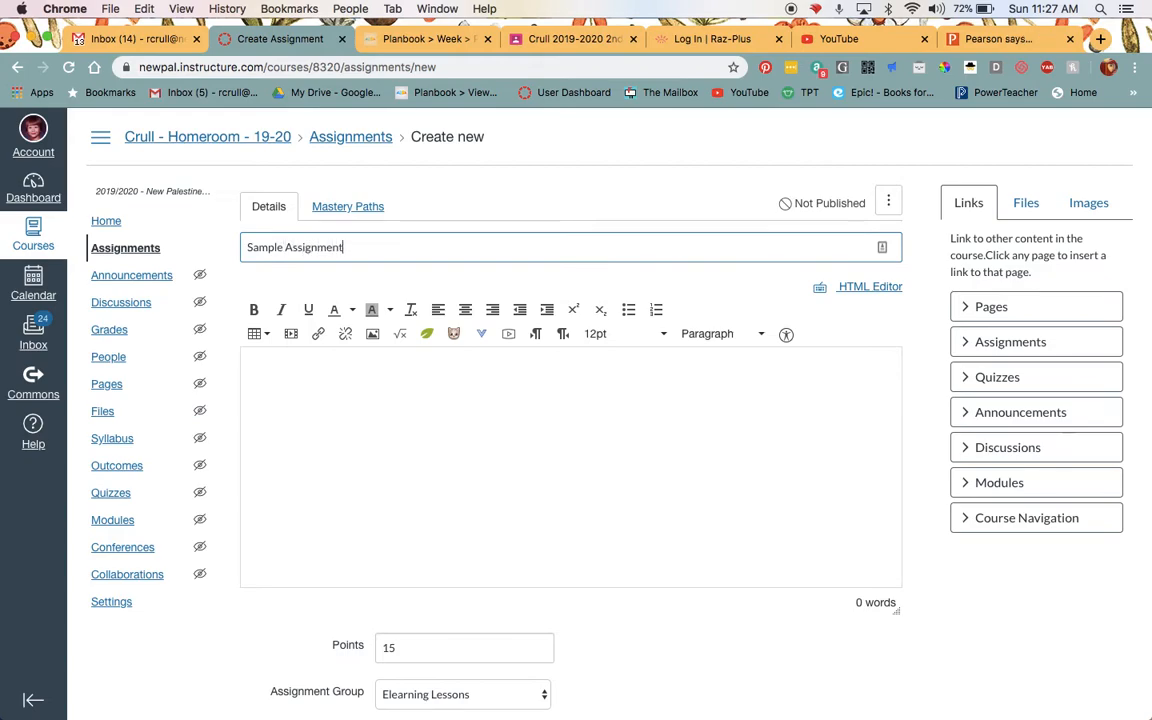
Insert Math.png from the eLearning folder of the Canvas course files as a centred image in the assignment description.
click(421, 401)
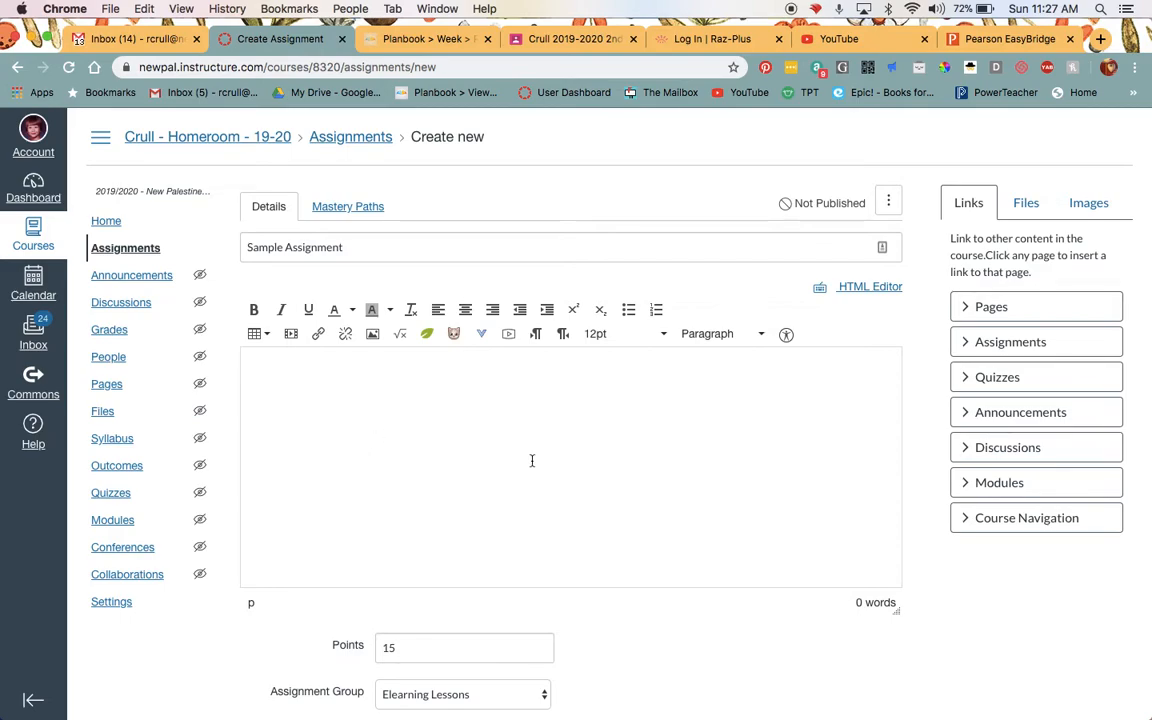
click(466, 310)
click(372, 338)
click(417, 264)
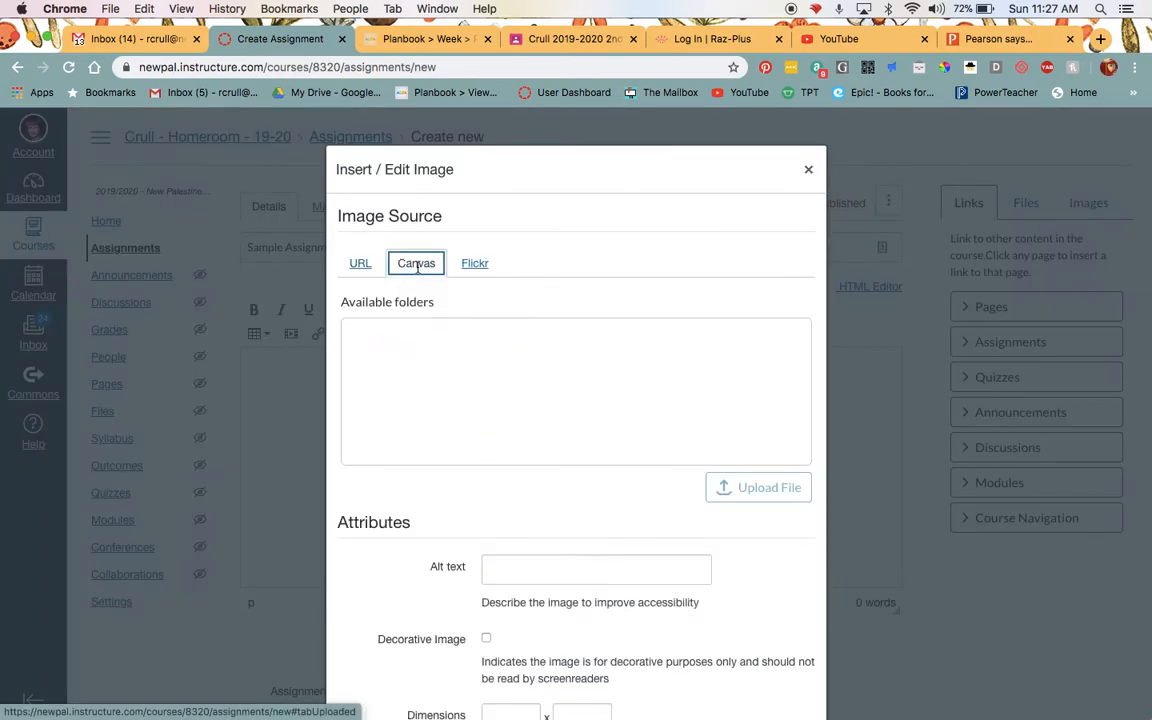
click(362, 334)
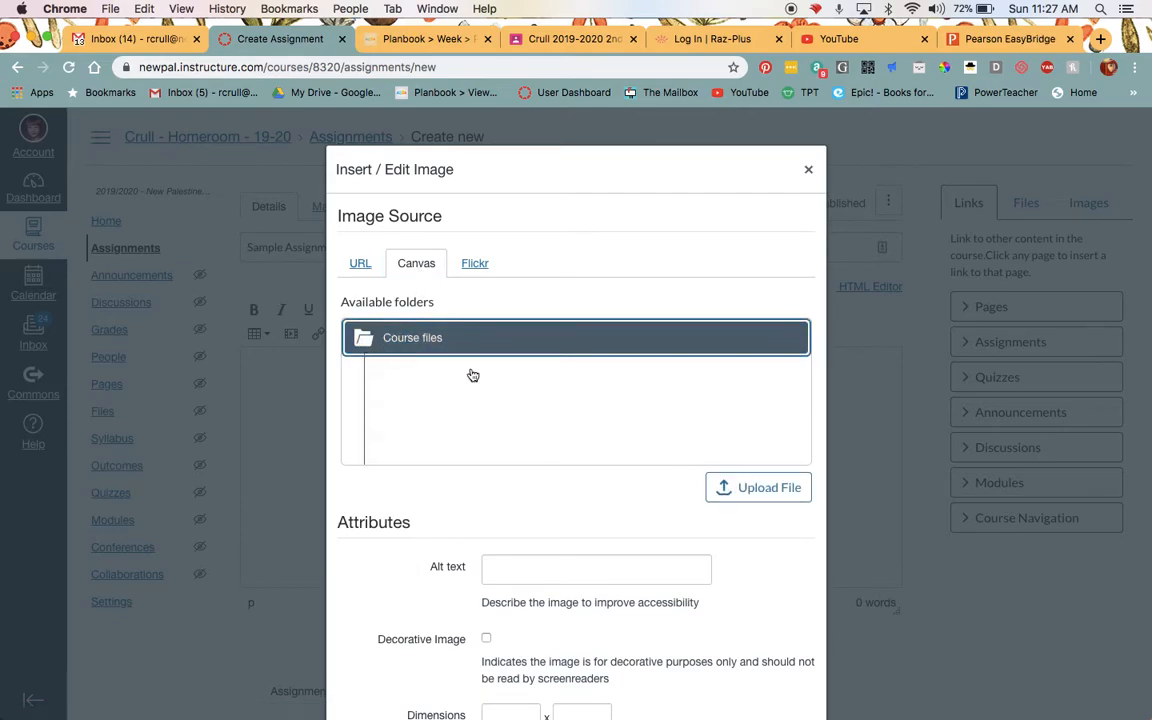
scroll(473, 375, down, 2)
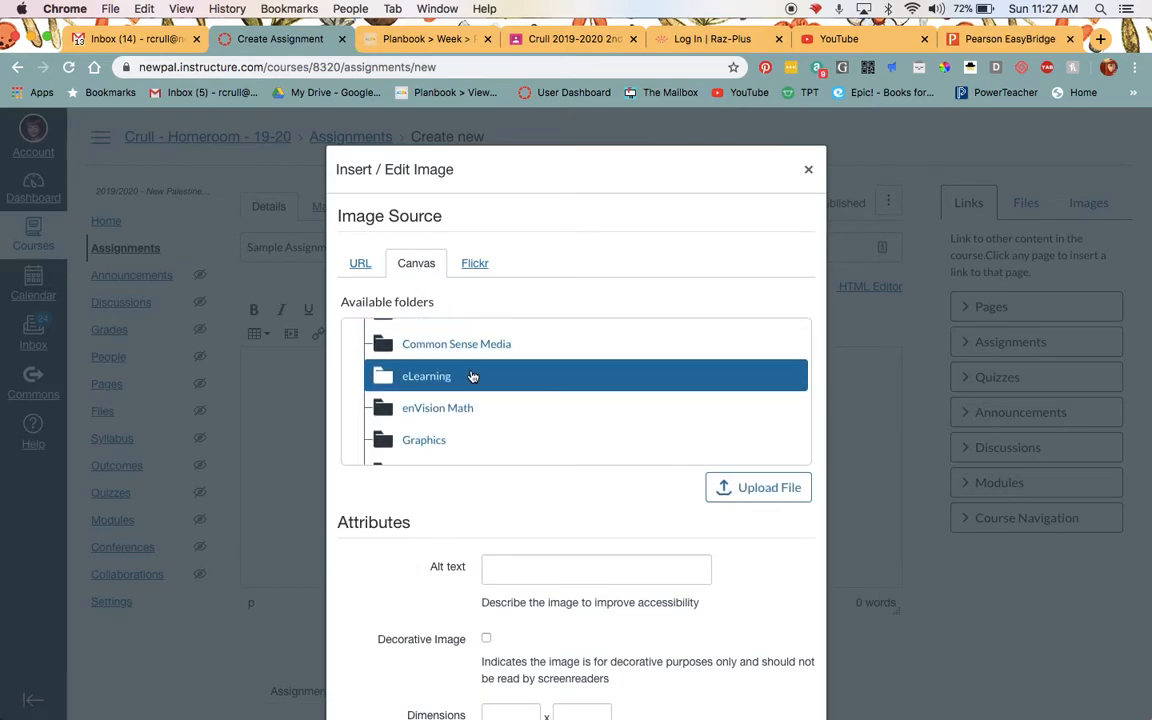
click(473, 376)
scroll(473, 377, down, 2)
scroll(473, 377, down, 4)
scroll(473, 377, down, 3)
scroll(472, 376, down, 2)
click(470, 366)
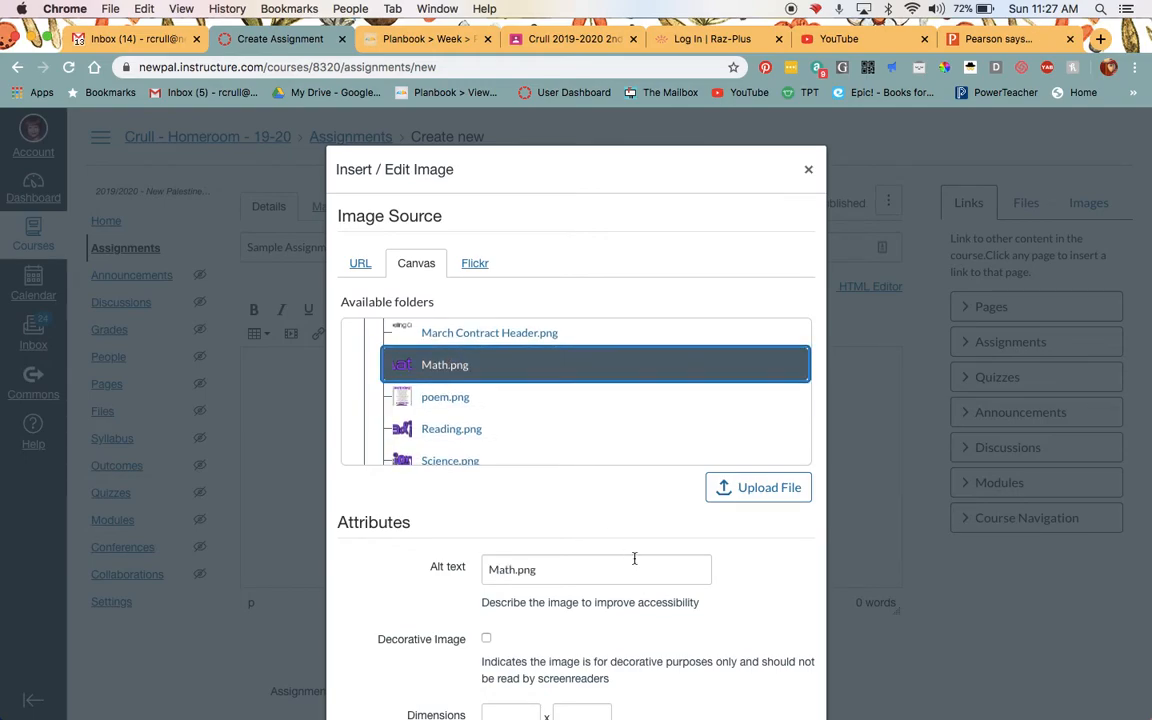
scroll(764, 586, down, 4)
click(791, 622)
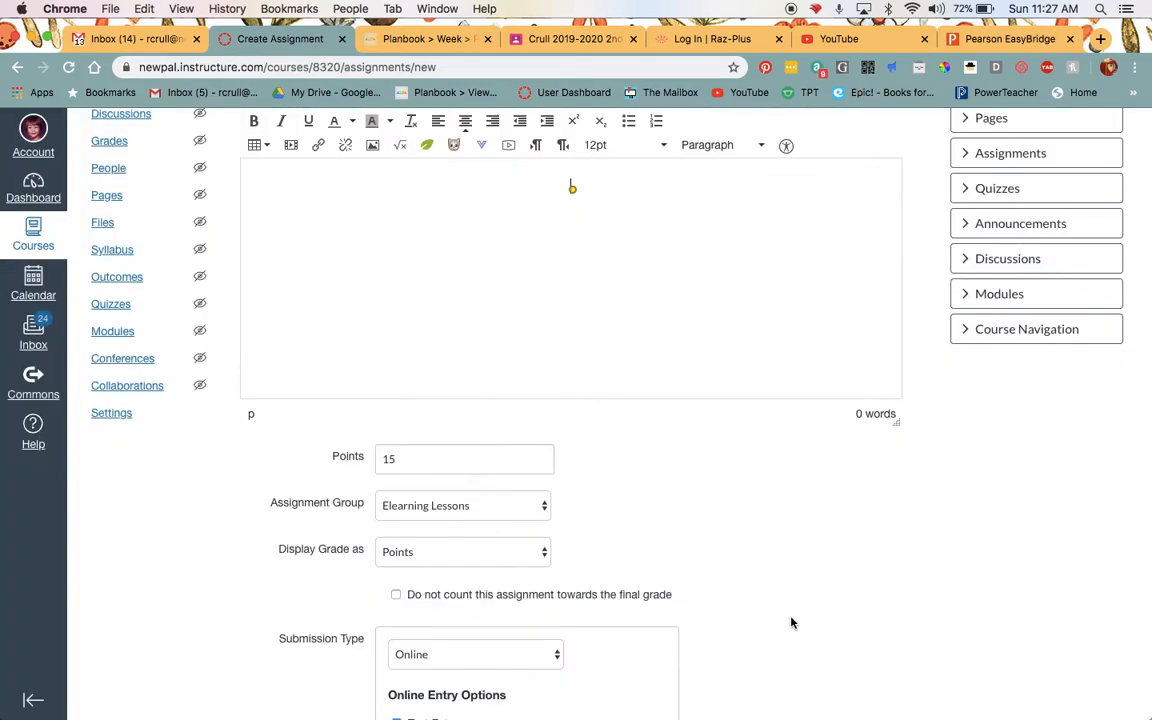
Shrink the Math image in the description to about half its size.
scroll(720, 288, up, 2)
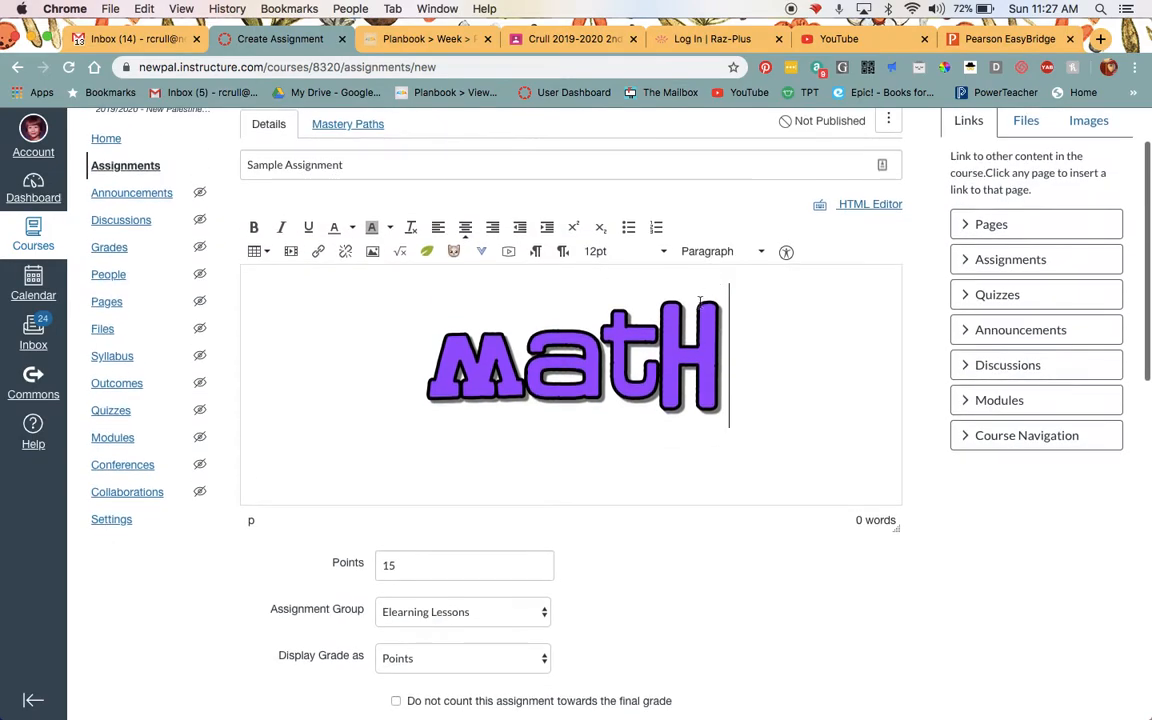
click(712, 303)
drag(412, 425, 489, 355)
Below the Math image, write "Students, please complete this math assignment on Canvas and submit it." and start a new line.
click(690, 344)
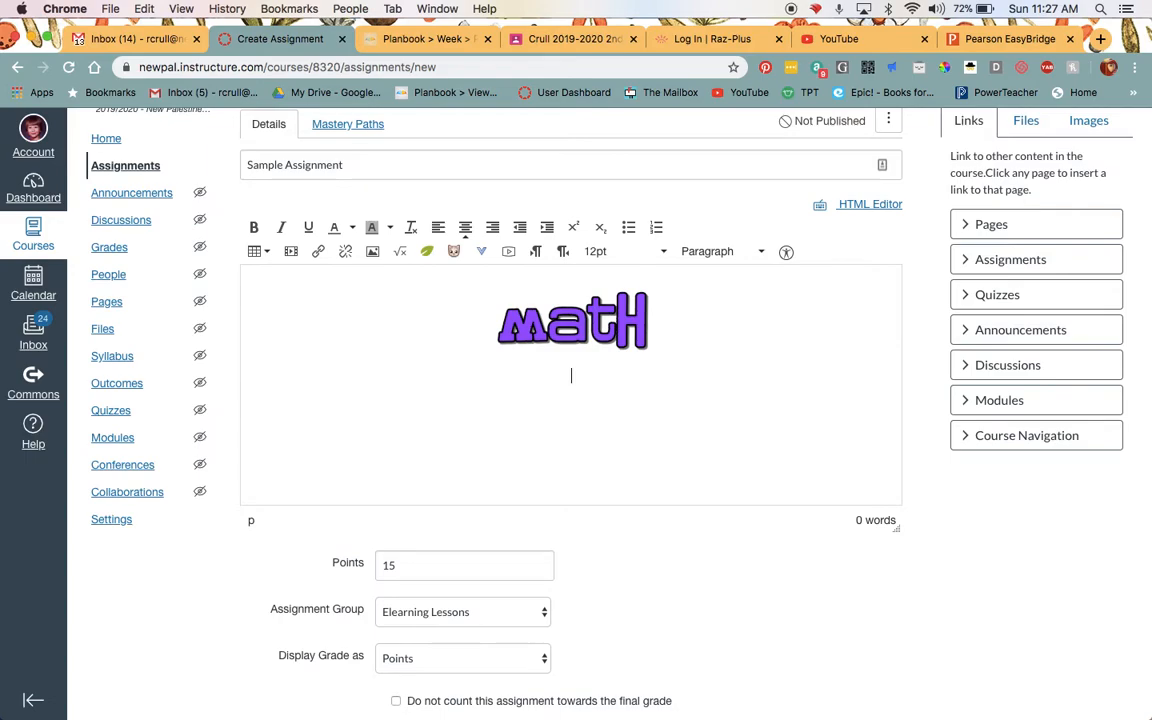
text(Students)
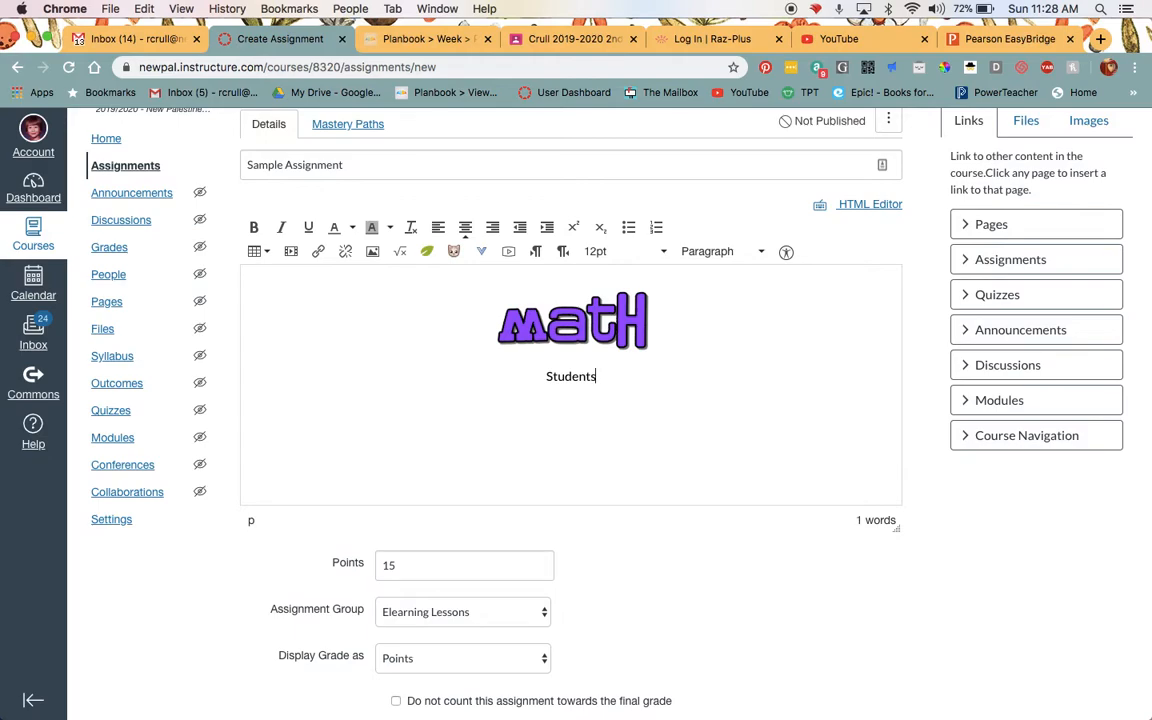
text(, please complete th)
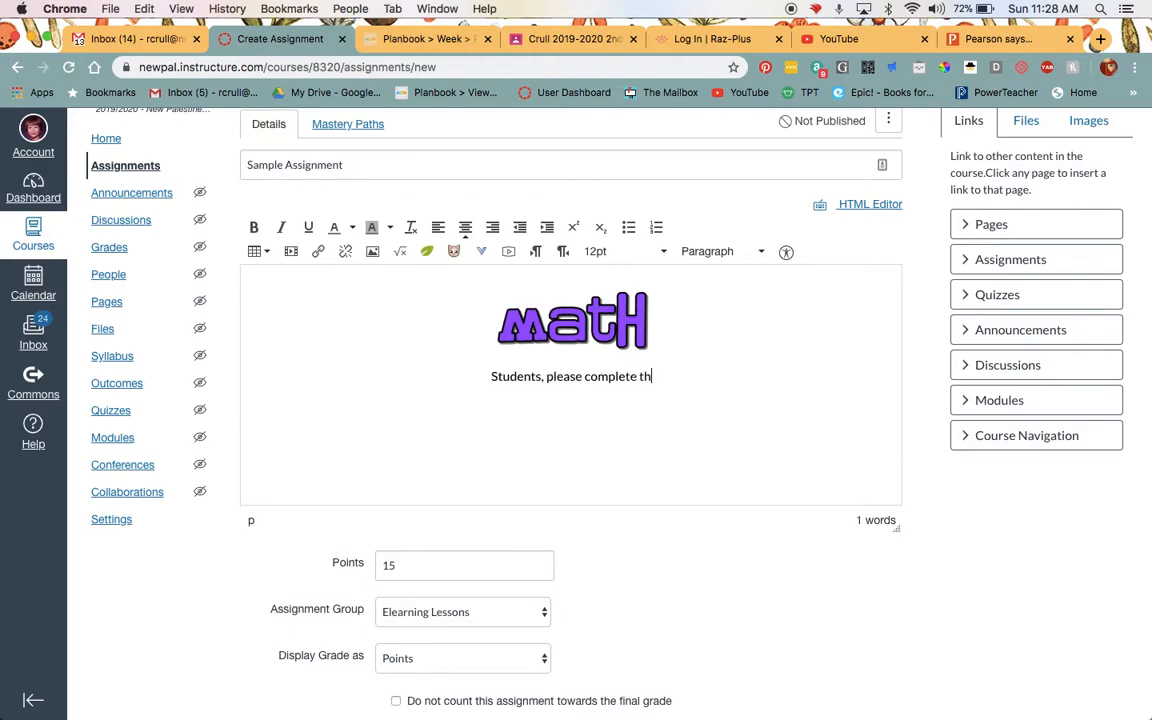
text(is math assi)
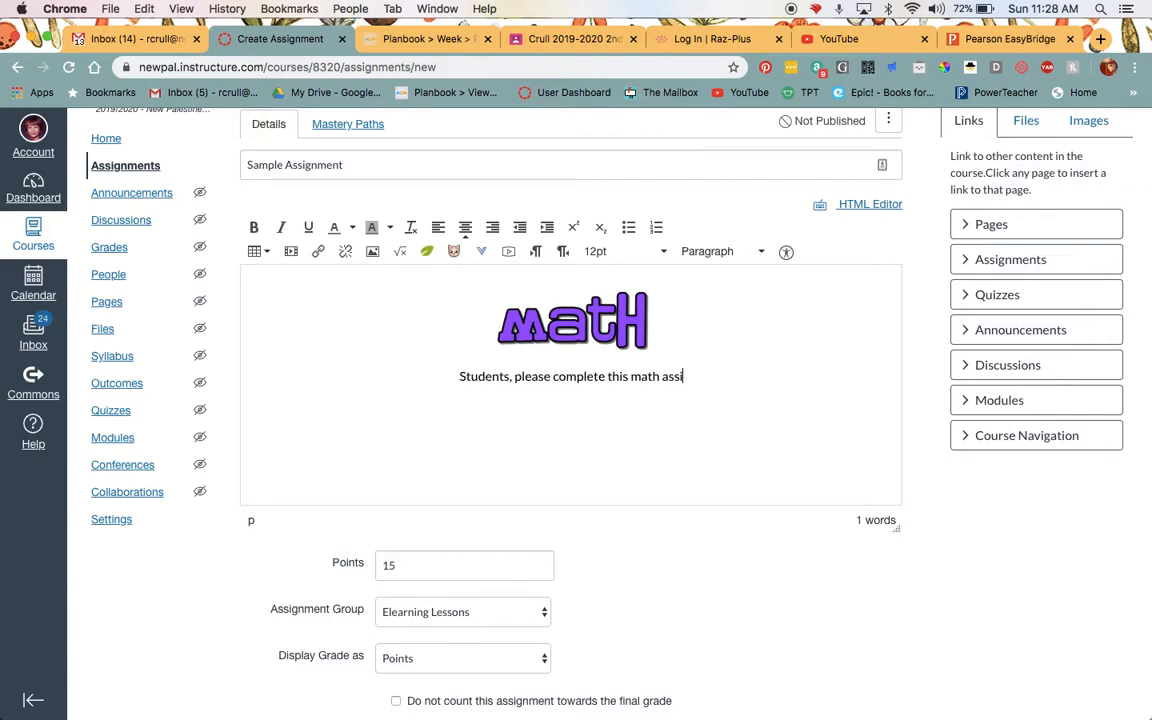
text(gnment on)
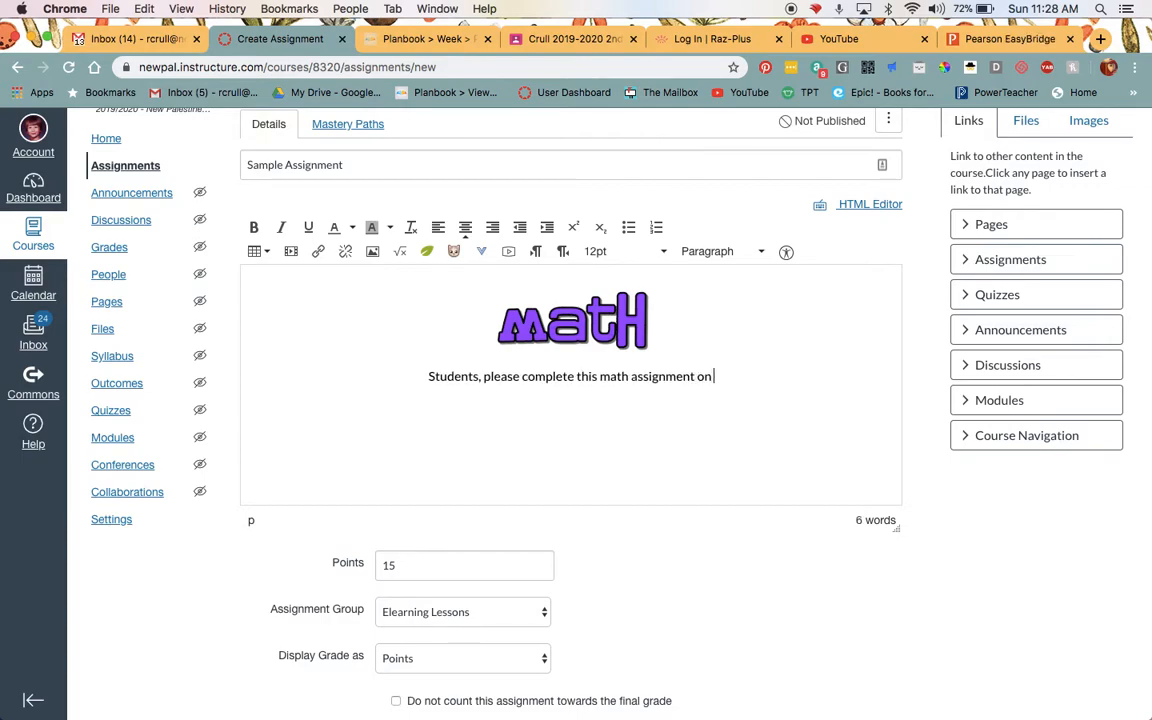
text( Canvas and)
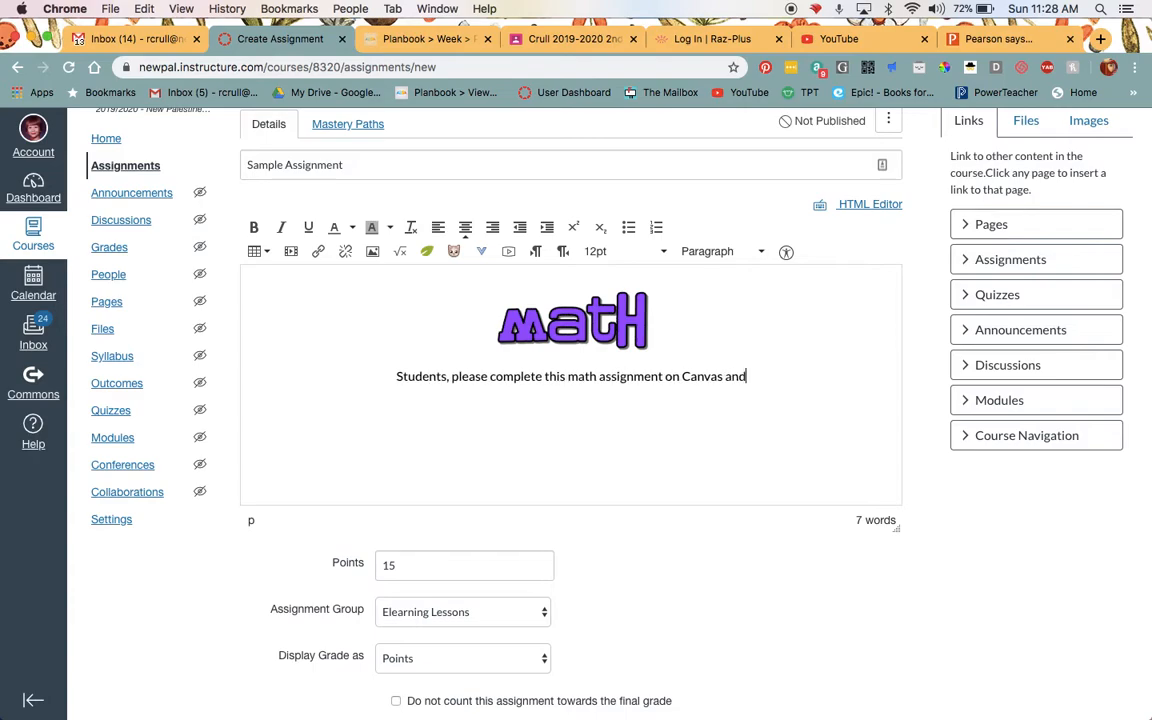
text( submit it.)
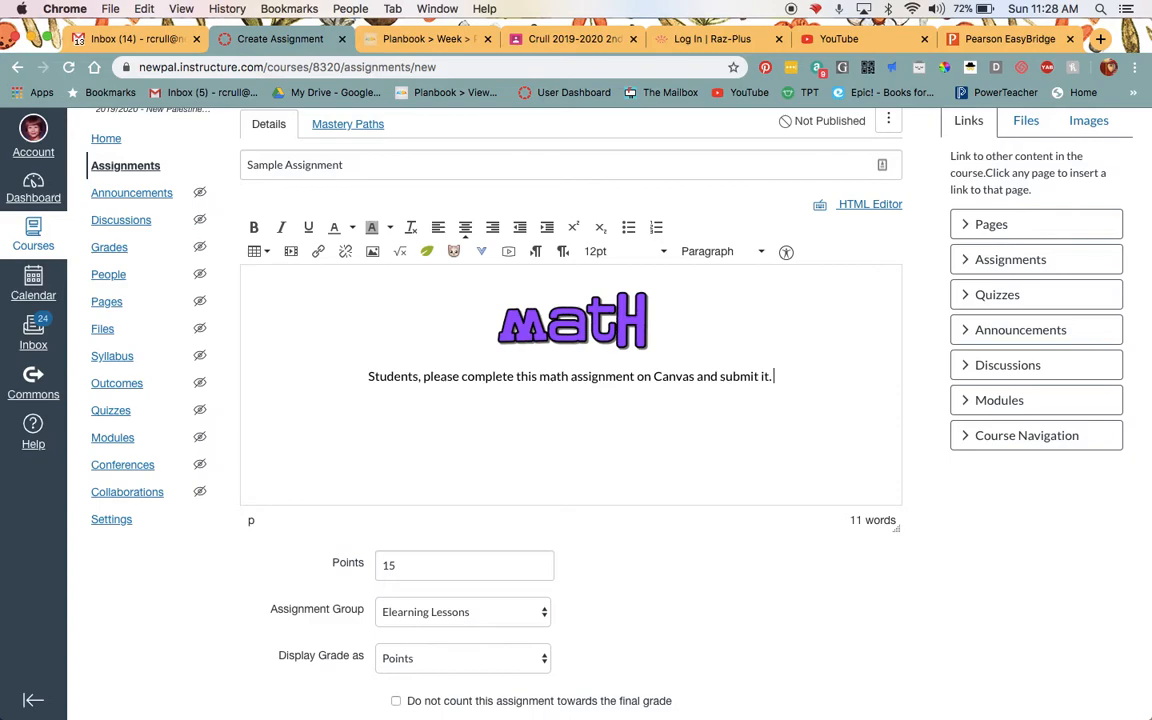
key(Return)
Switch to the desktop, clear away the March 16 Monday folder window, and review the Spelling PDF worksheet in Preview.
click(29, 39)
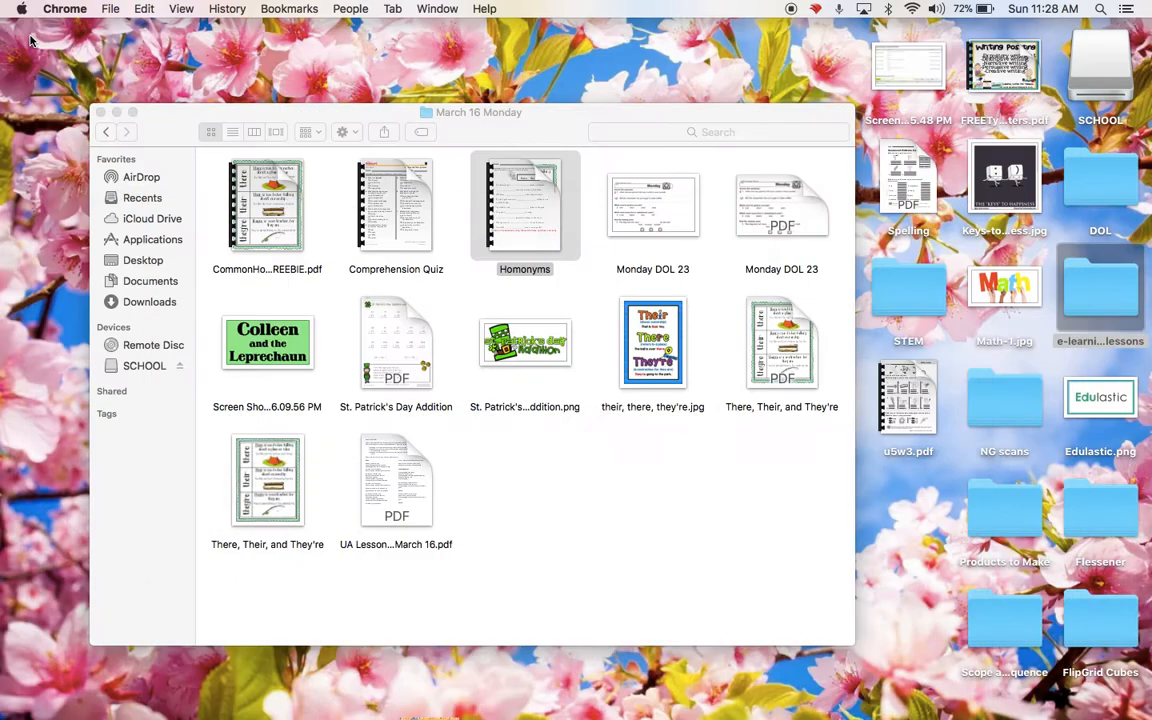
click(98, 112)
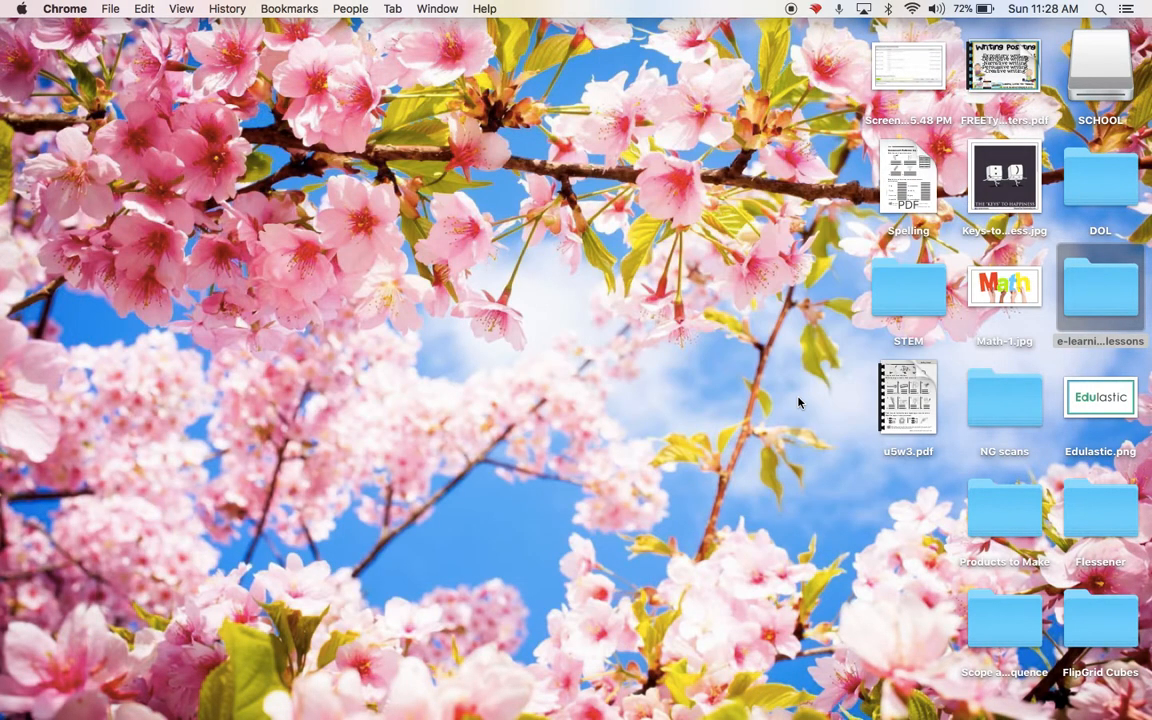
double_click(917, 172)
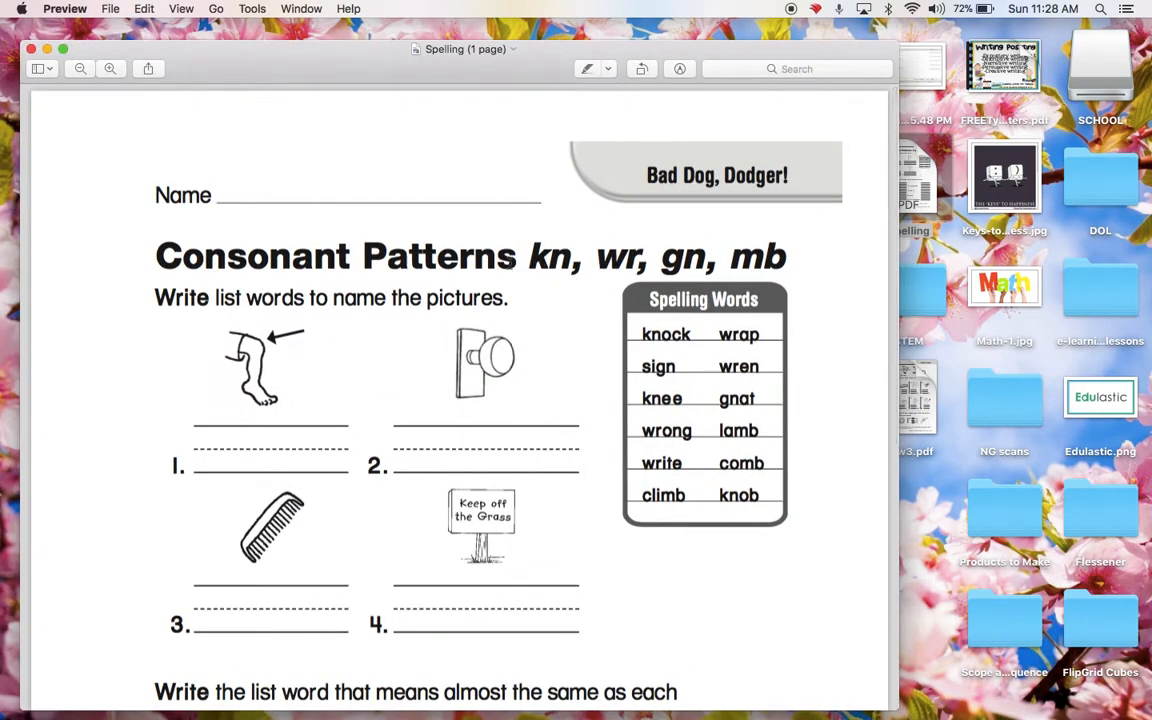
scroll(427, 213, down, 10)
scroll(427, 213, up, 10)
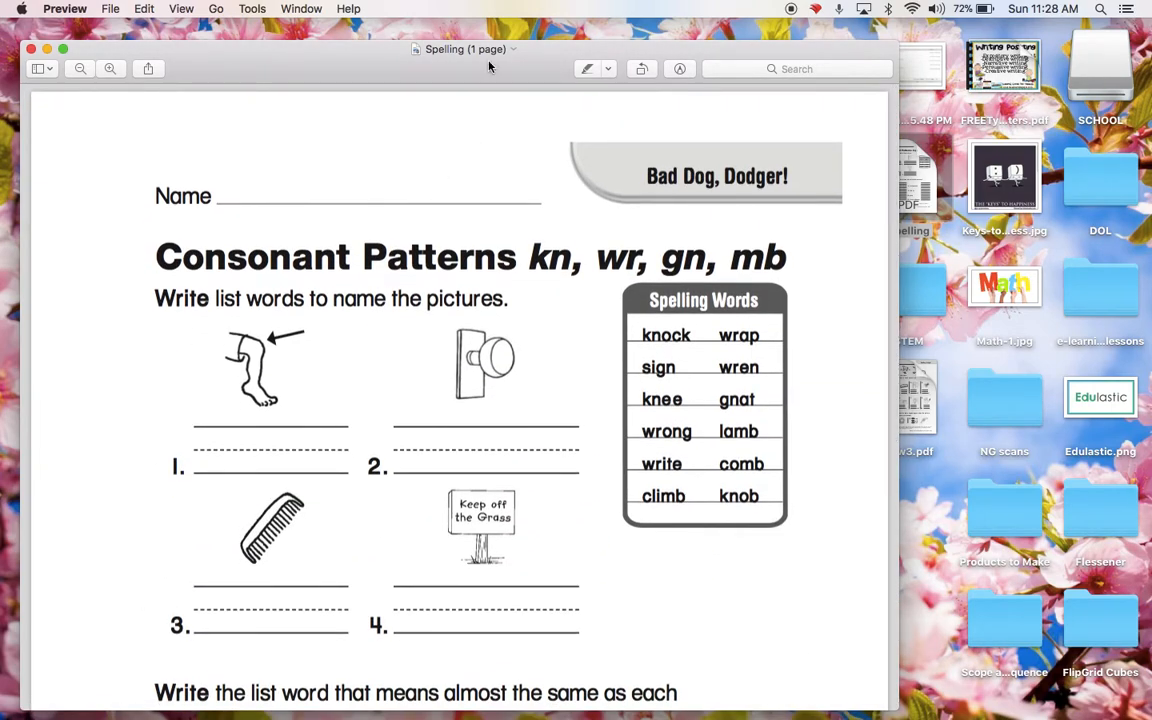
scroll(461, 382, down, 10)
scroll(461, 380, up, 10)
click(32, 49)
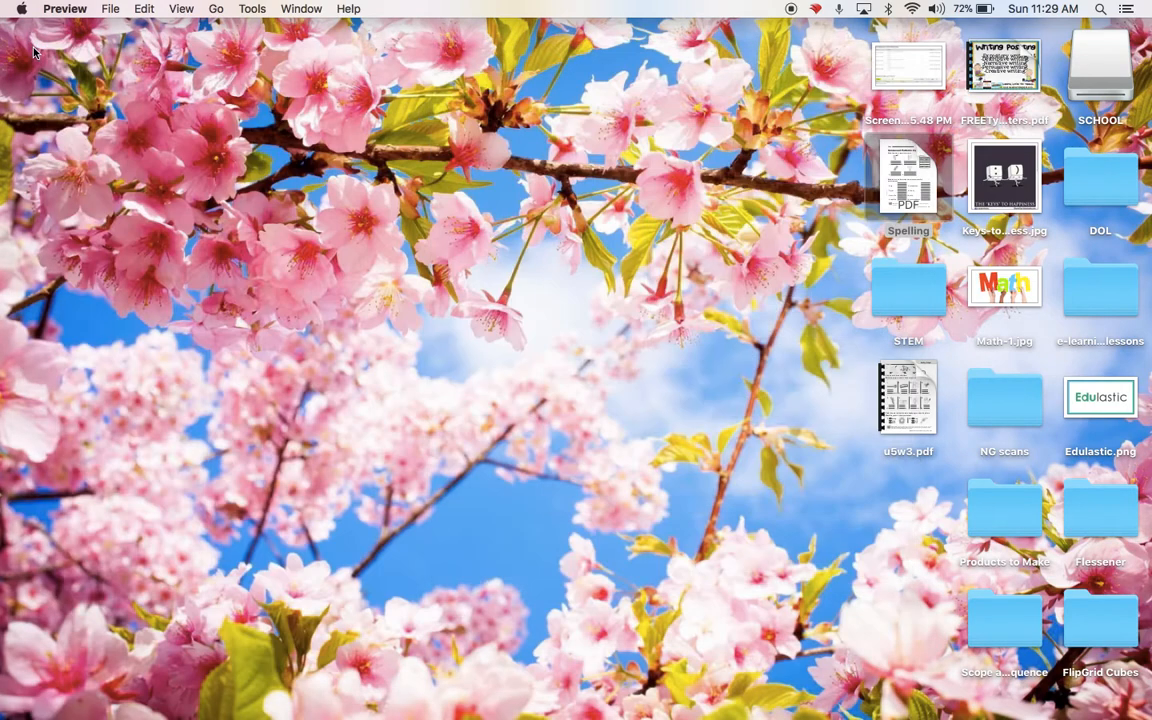
Open Math-1.jpg from the desktop in Preview and export it in PDF format as Math-1 to the Desktop.
double_click(995, 290)
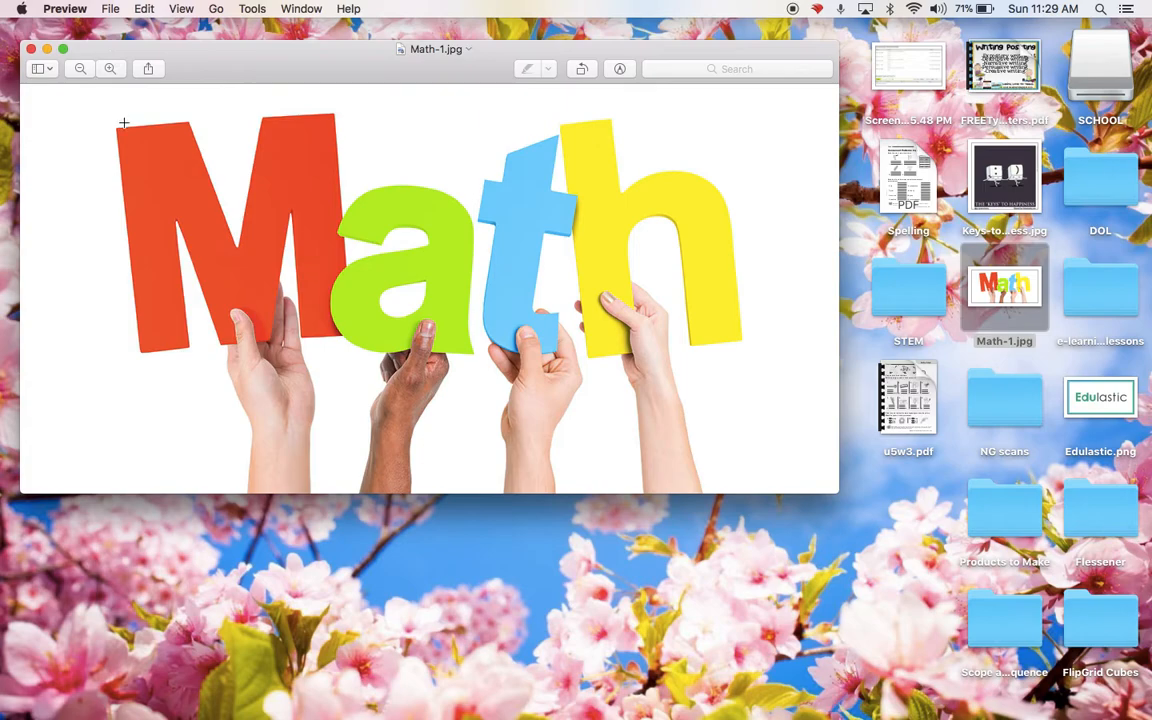
click(111, 9)
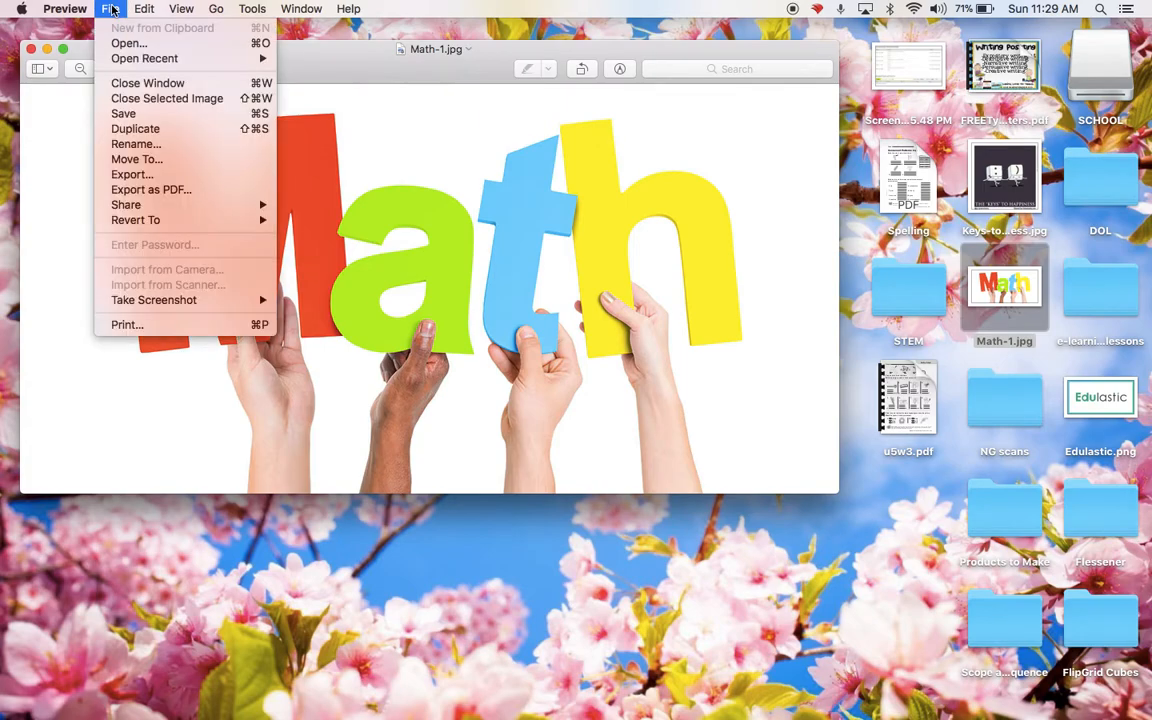
click(170, 178)
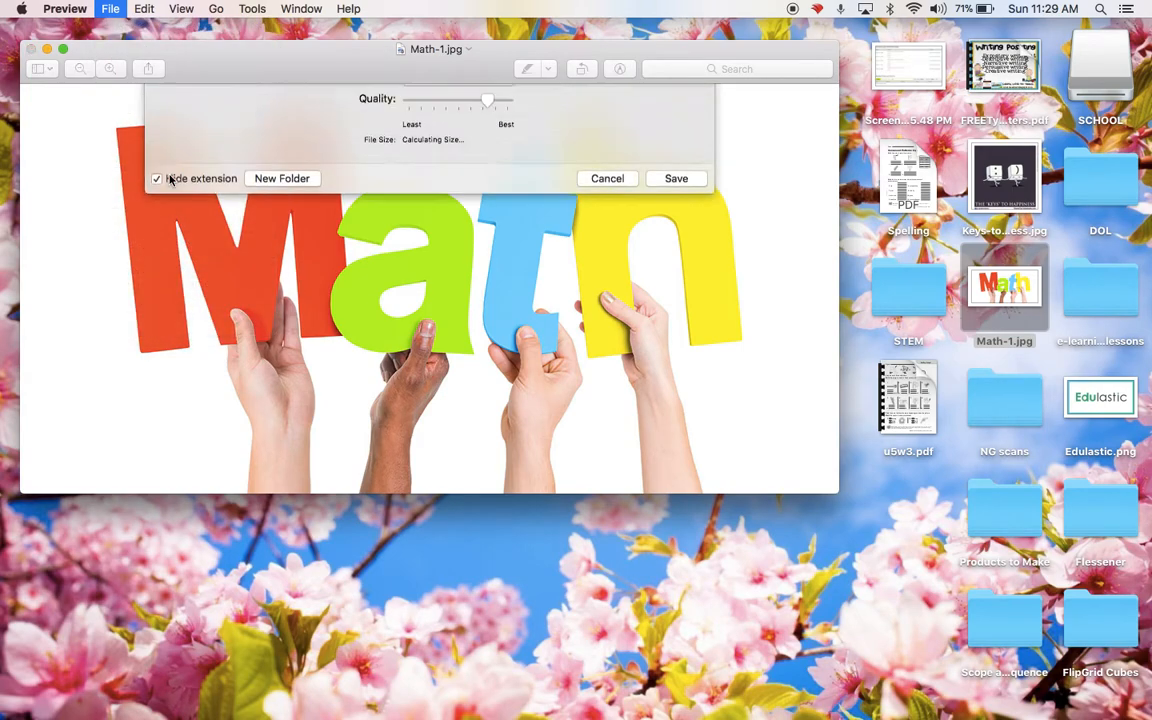
click(470, 330)
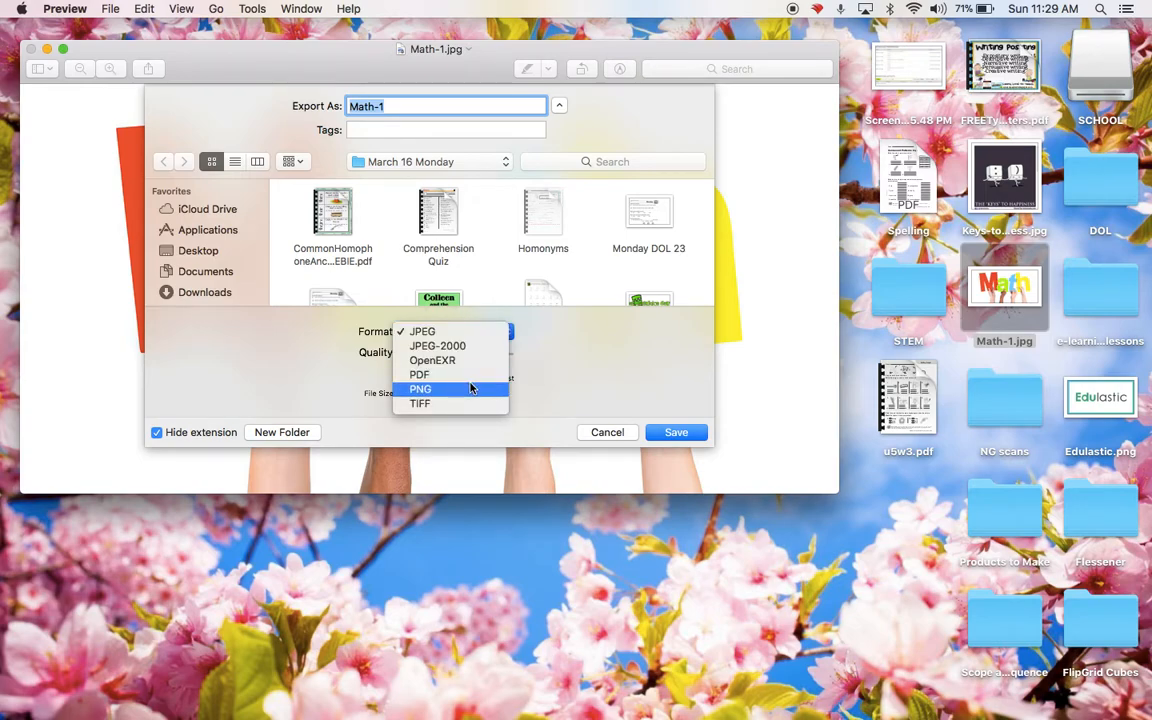
click(470, 374)
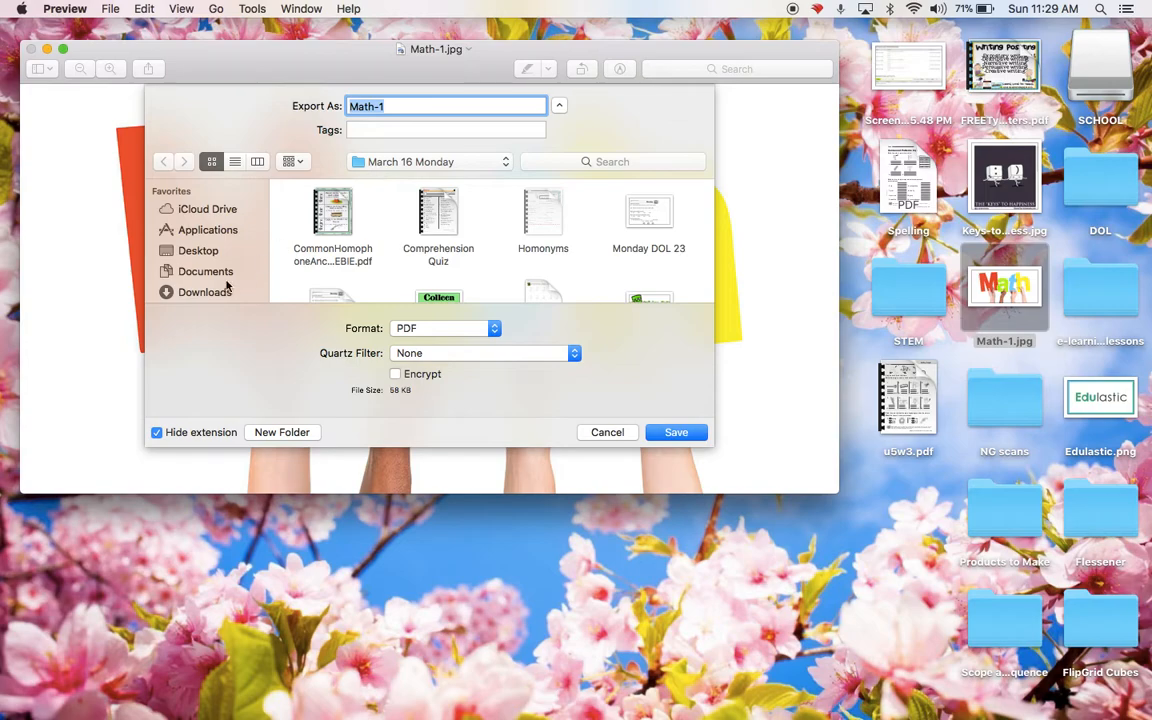
click(200, 251)
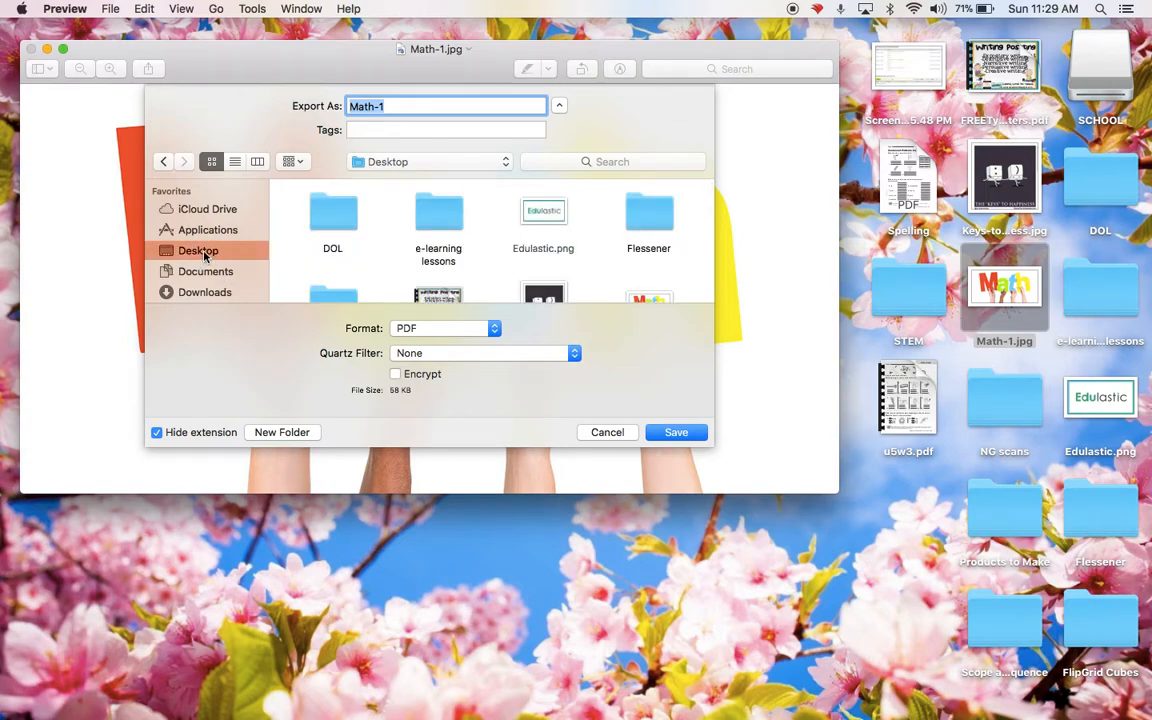
click(680, 433)
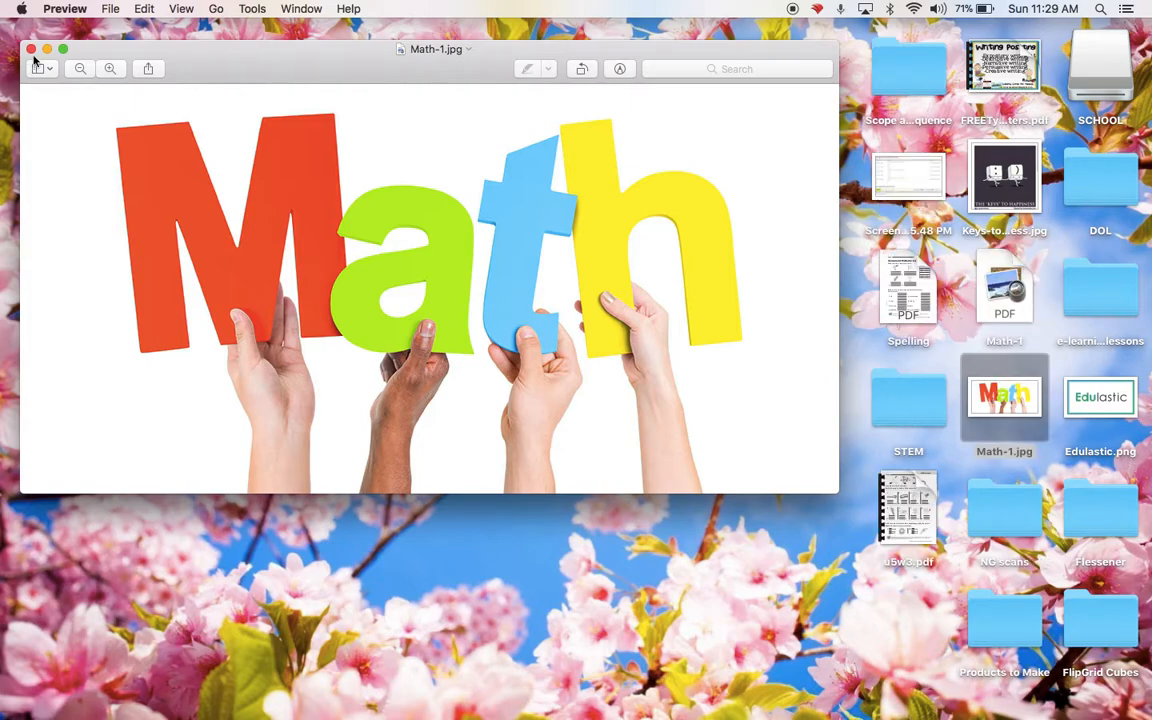
click(31, 48)
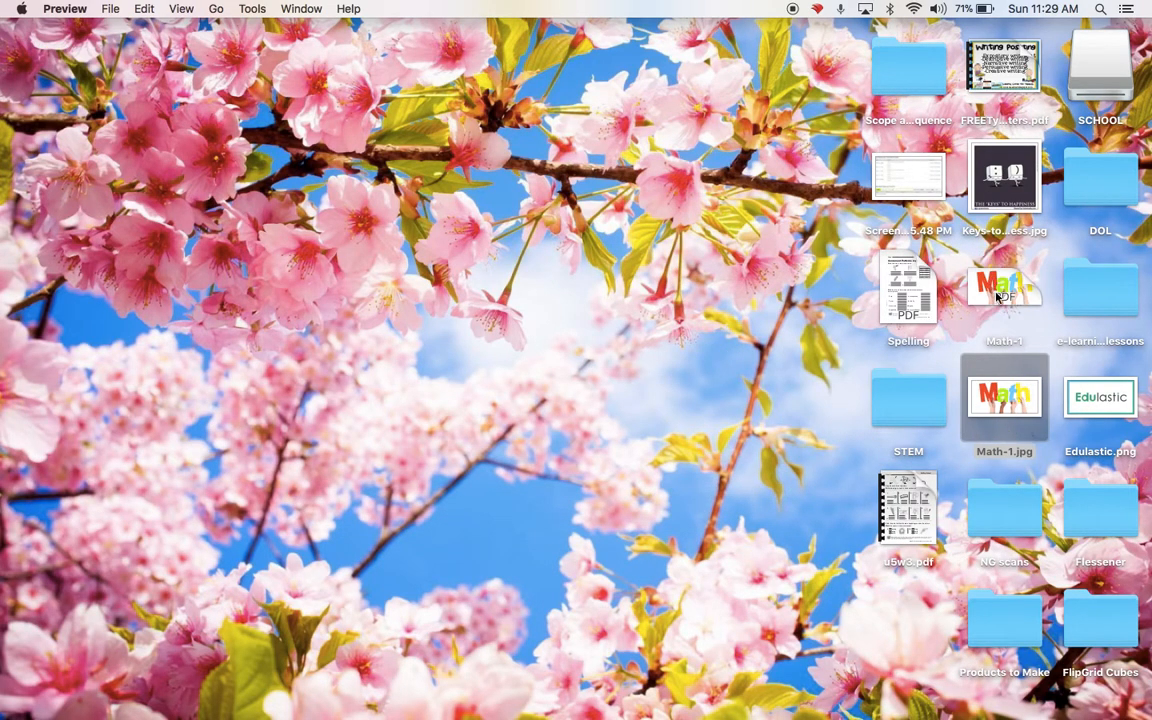
Open Math-1.jpg from the desktop and export it as a PDF named Math-2 to the Desktop.
double_click(1000, 408)
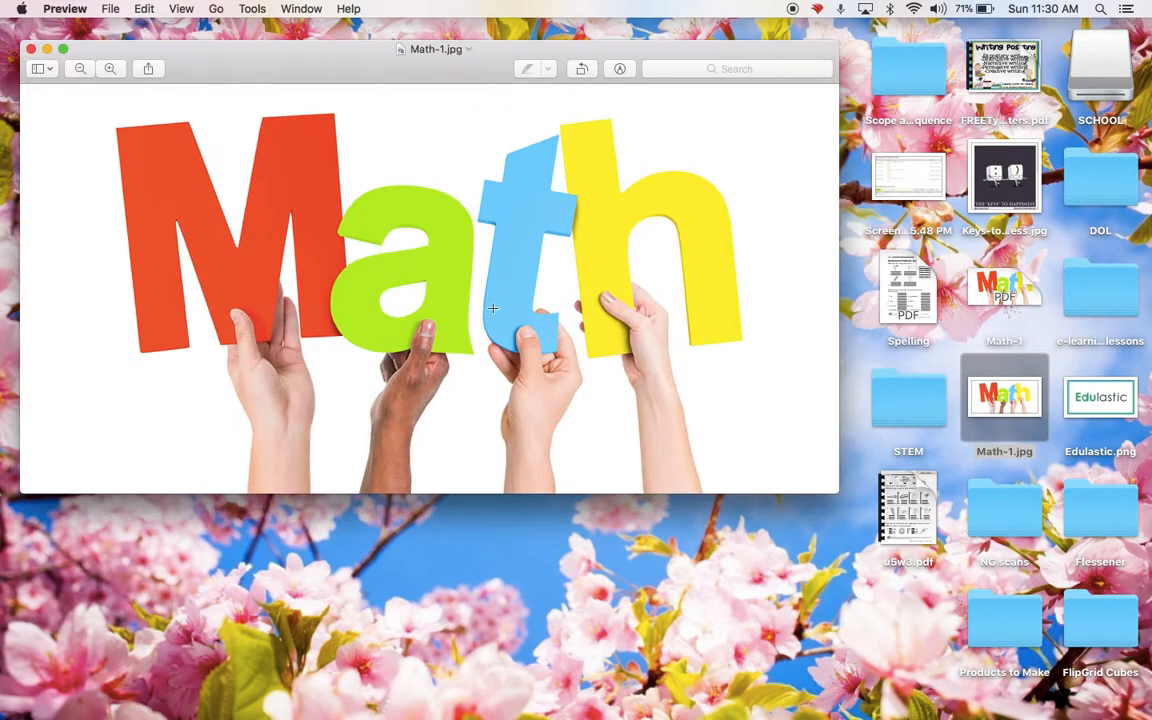
click(100, 10)
click(145, 195)
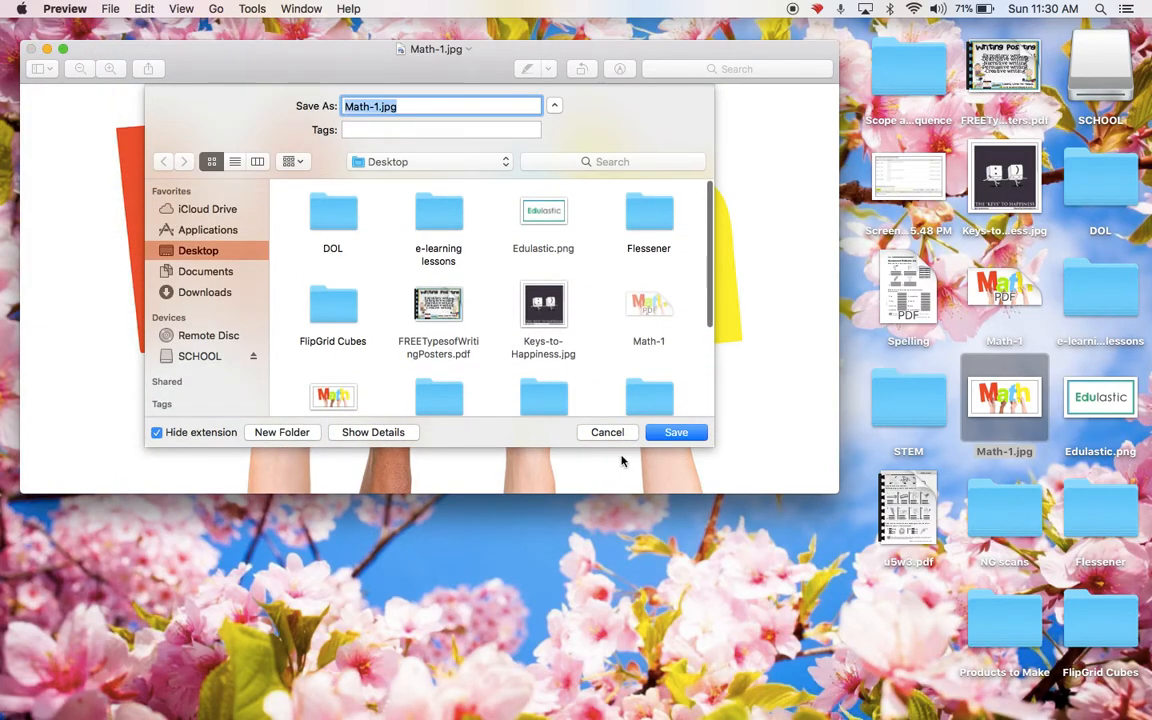
click(679, 432)
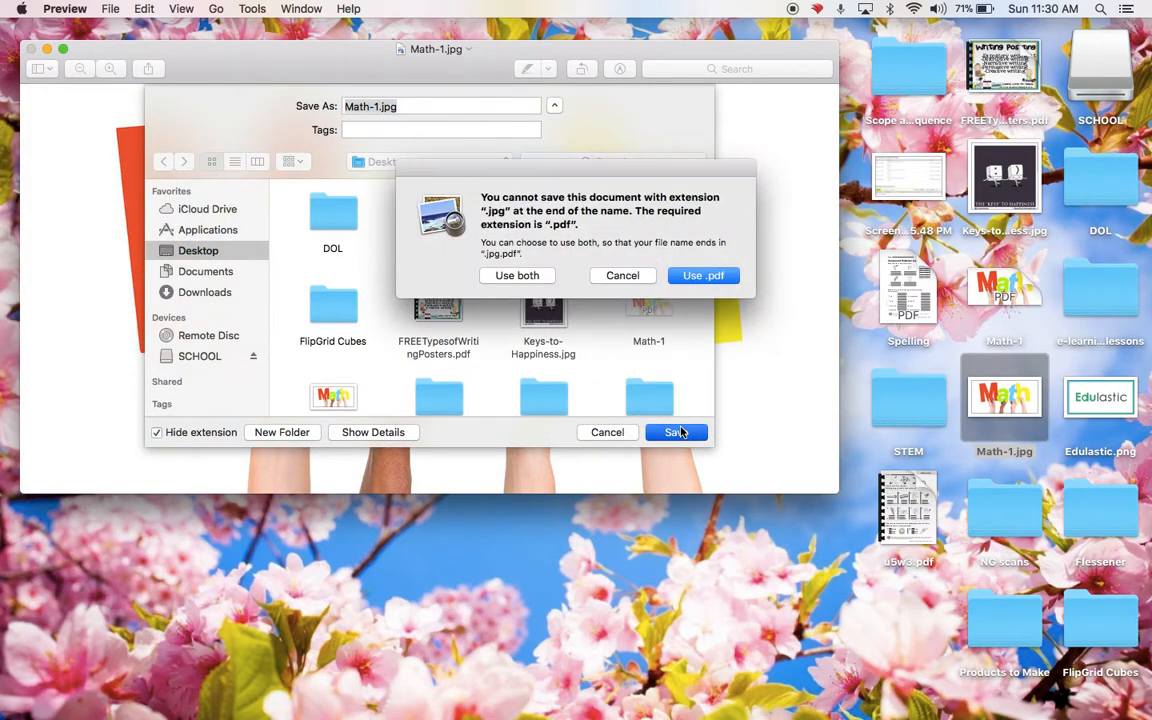
click(710, 278)
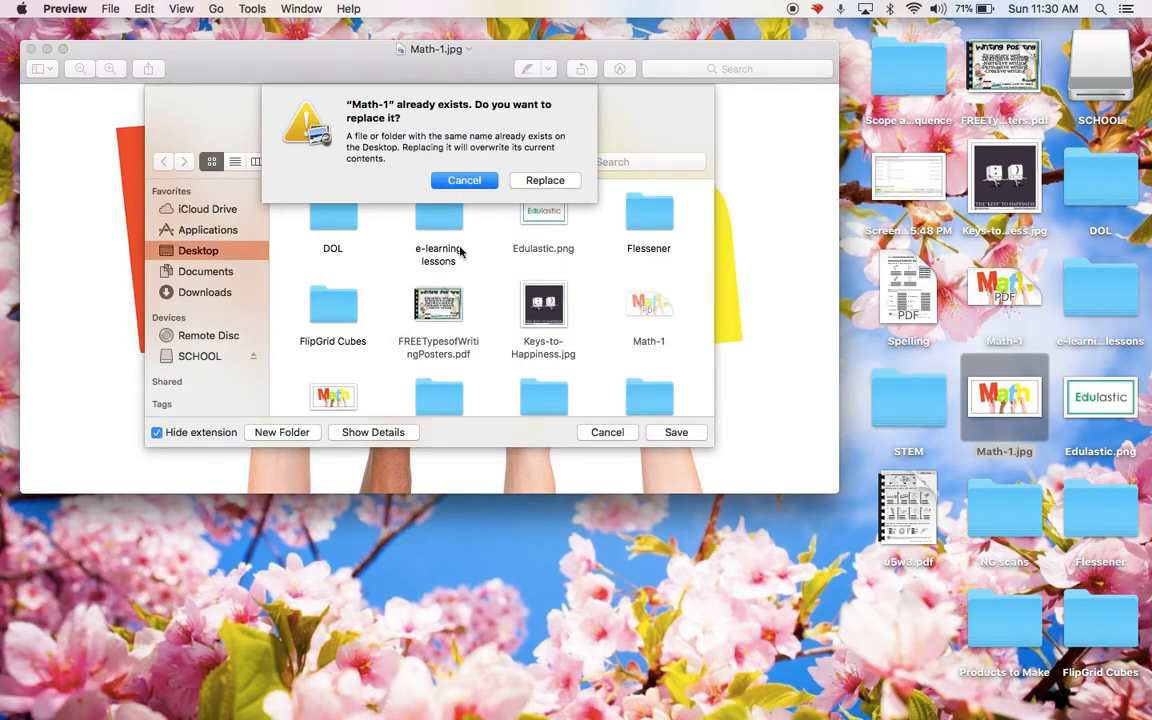
click(455, 182)
click(378, 106)
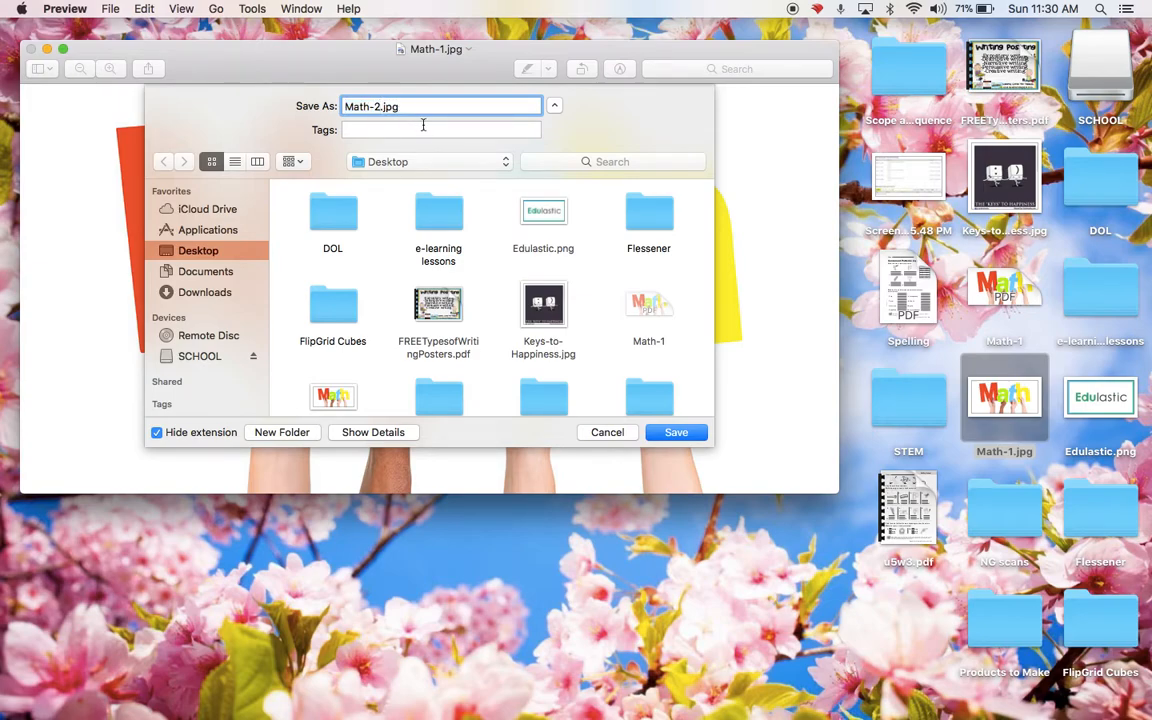
click(669, 434)
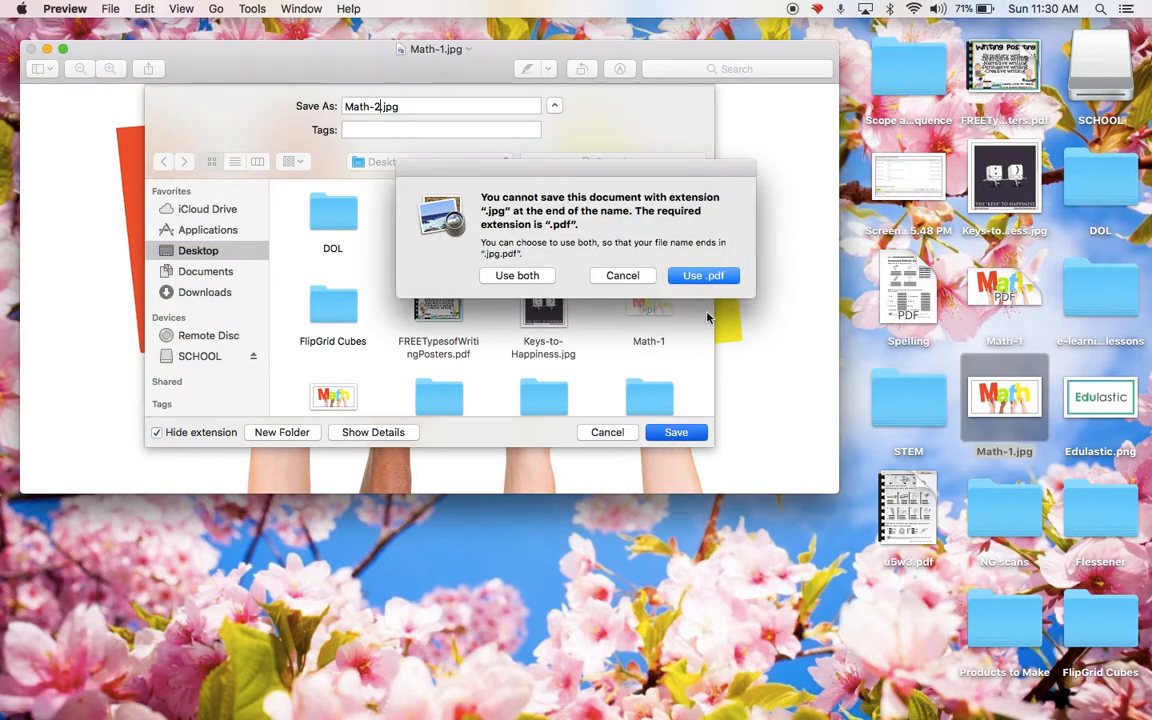
click(700, 273)
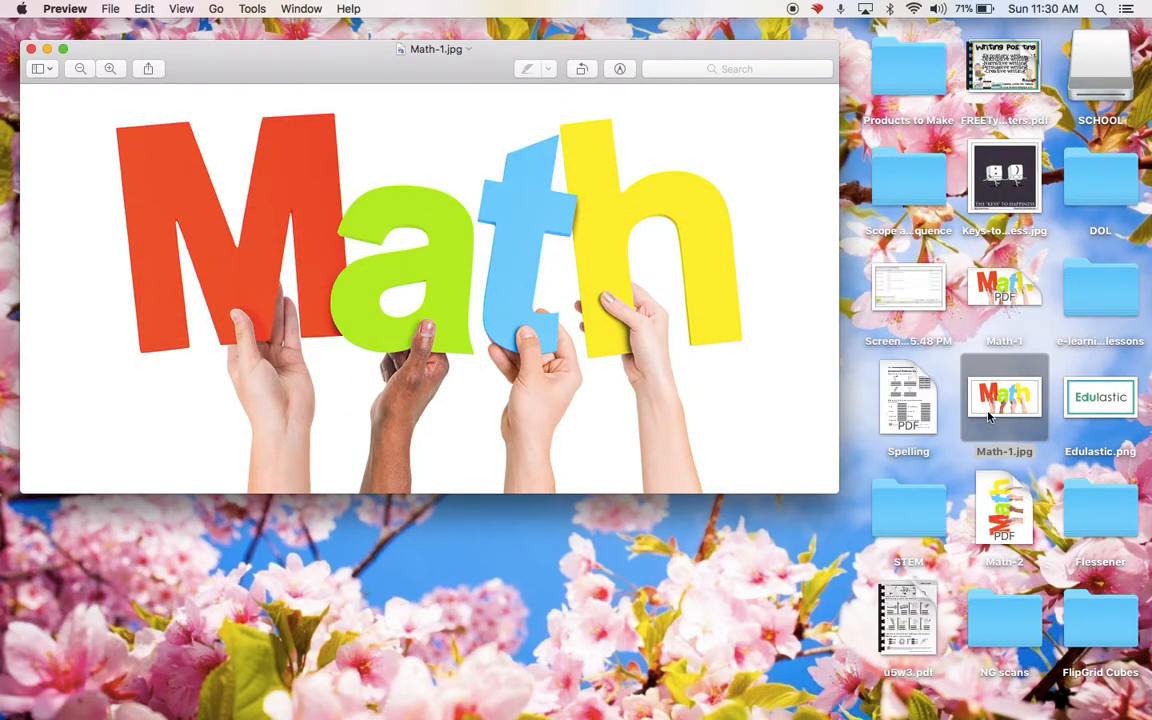
Open the Math-2 PDF from the desktop, rotate its page until the word Math reads upright, and close it.
double_click(1008, 530)
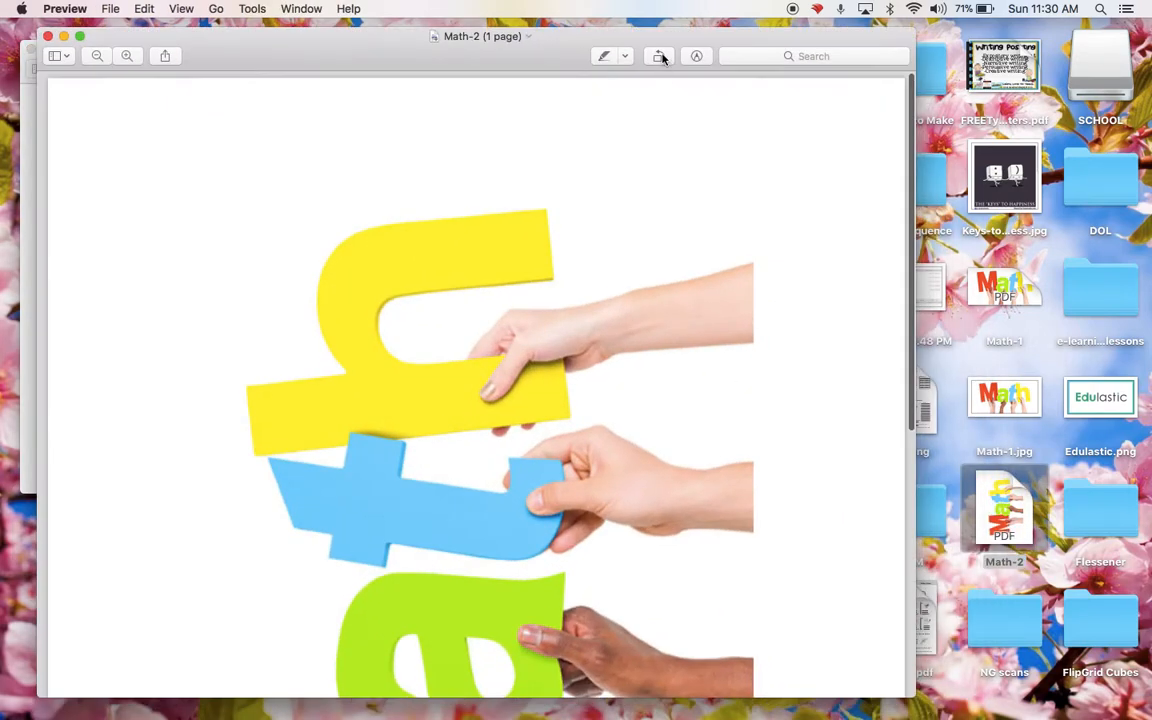
click(660, 56)
click(660, 56)
click(660, 56)
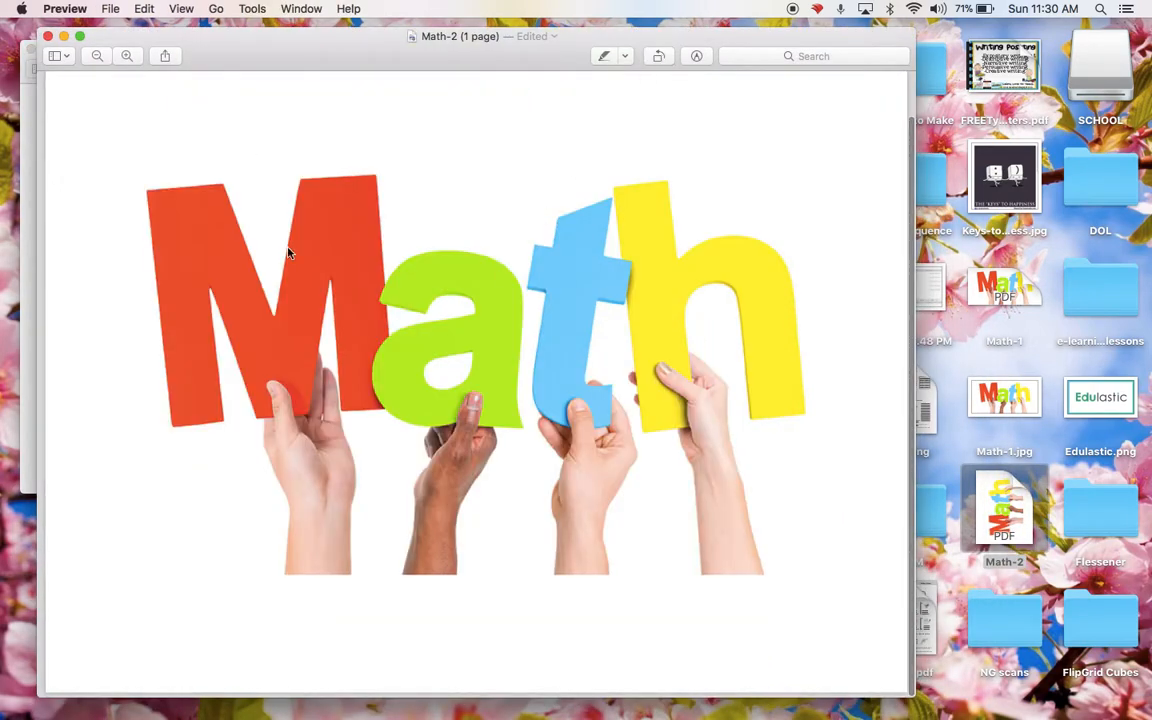
scroll(146, 153, down, 3)
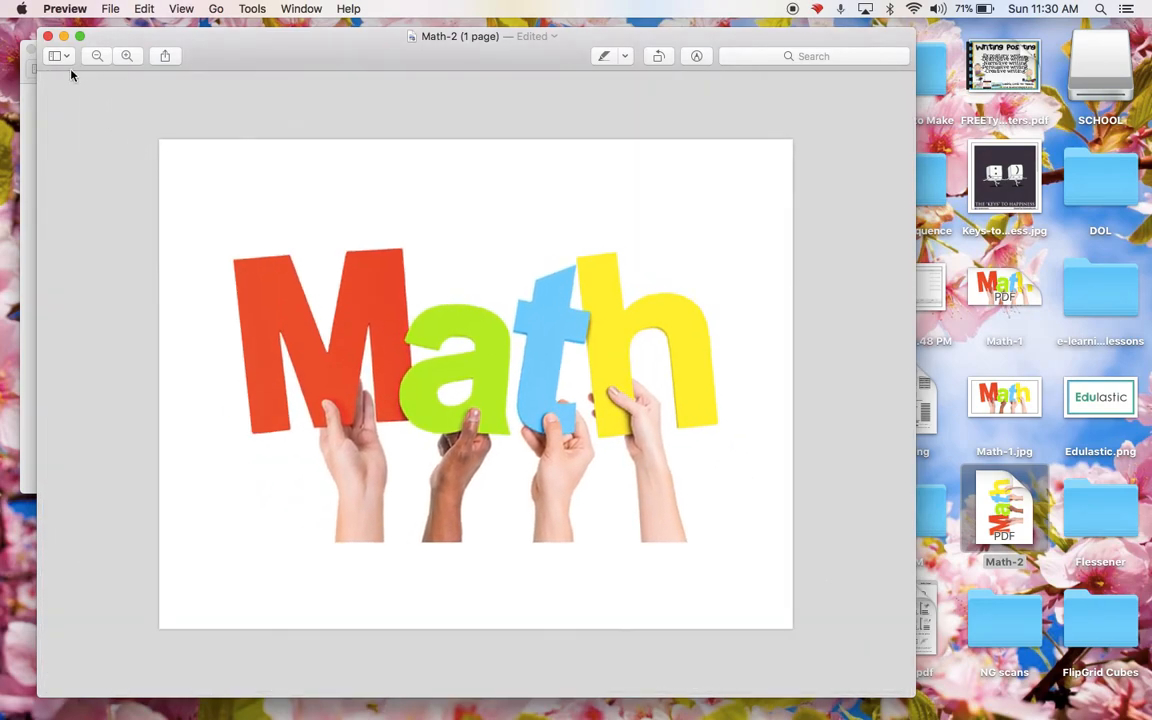
click(47, 36)
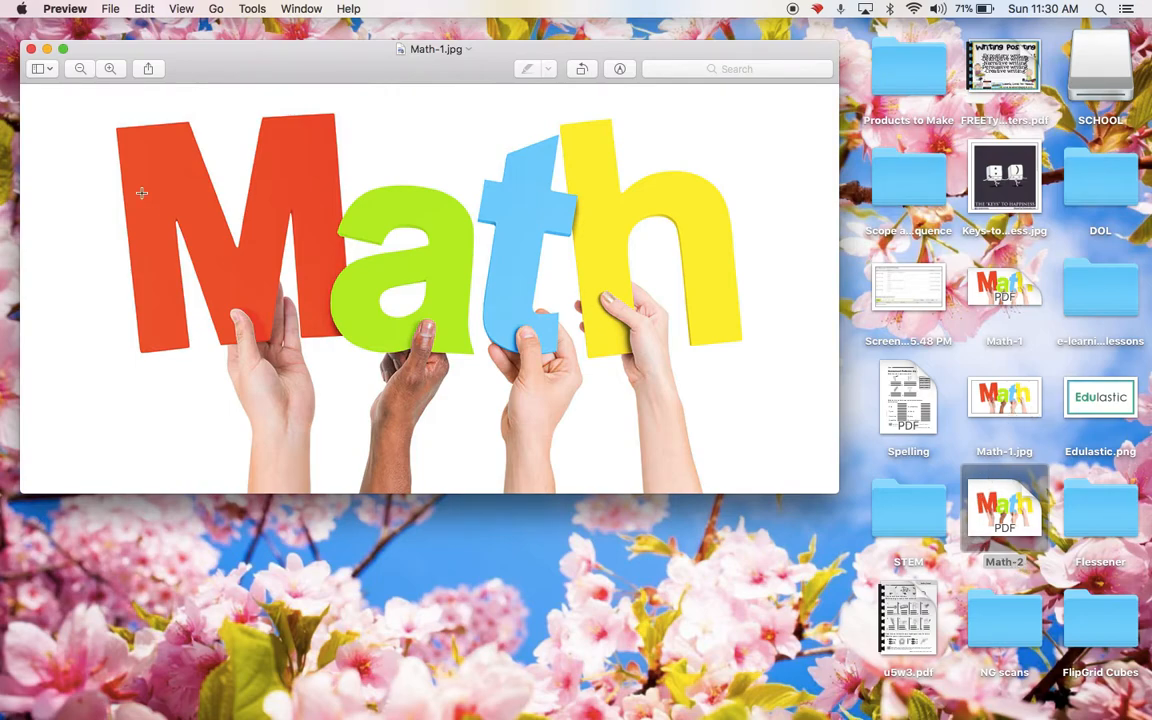
Open the Spelling PDF from the desktop to view the worksheet and close it again.
click(915, 405)
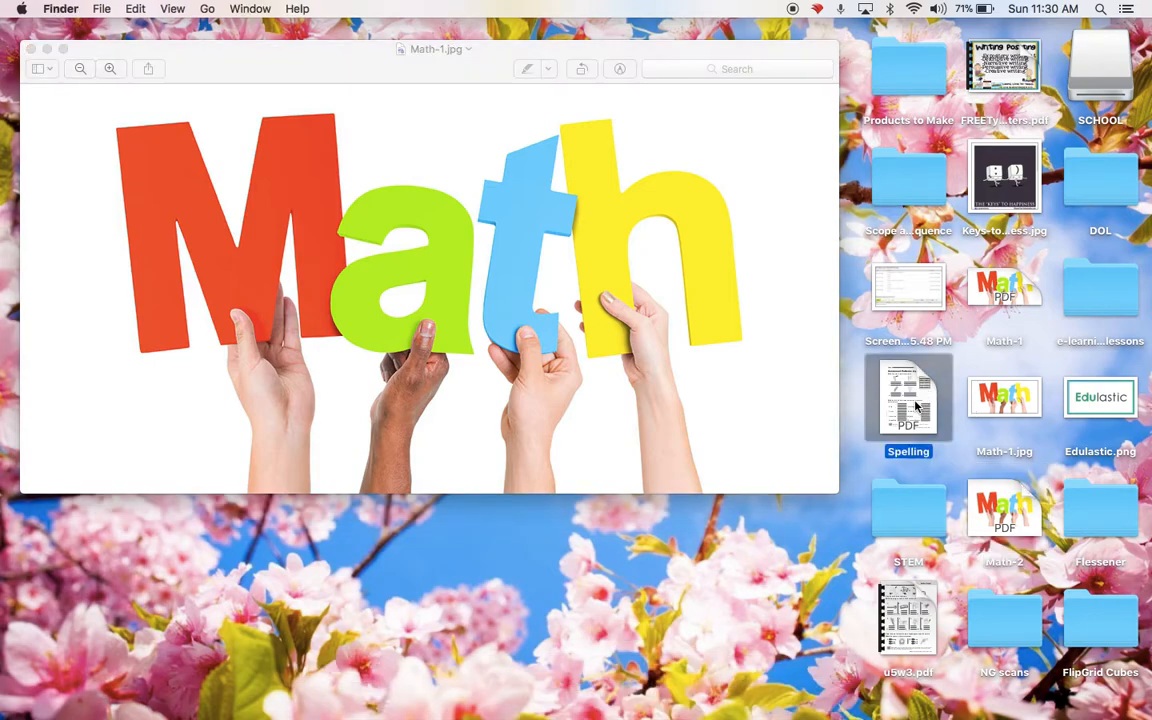
double_click(915, 405)
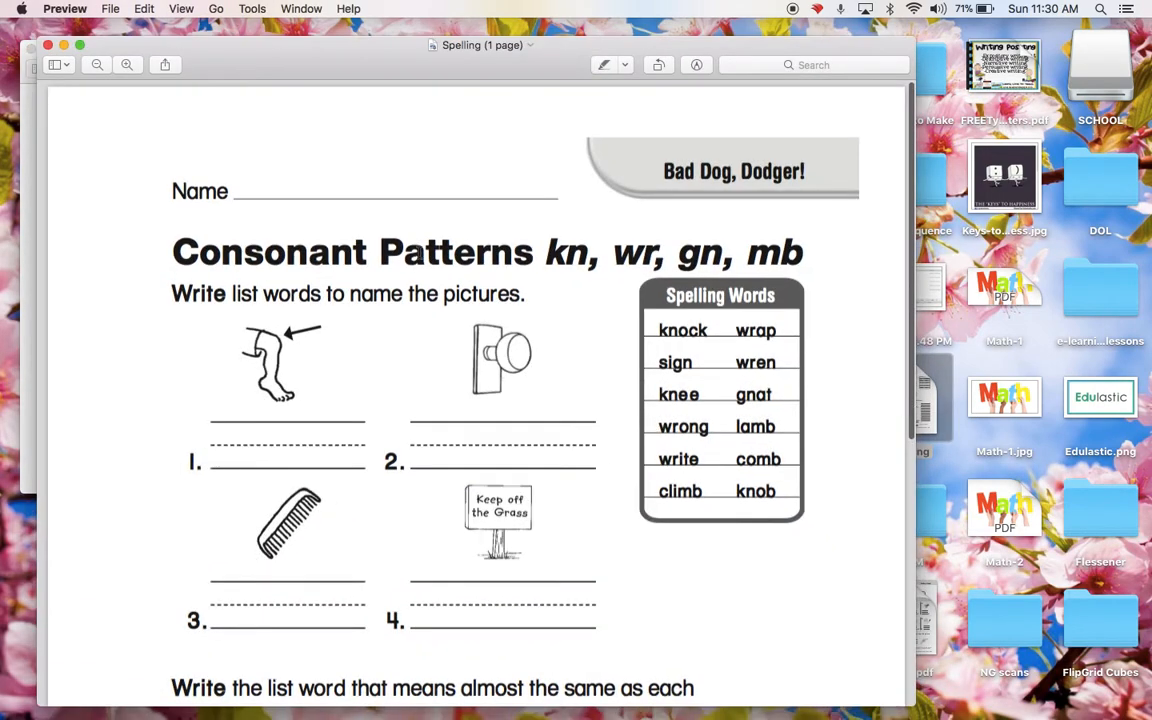
click(47, 47)
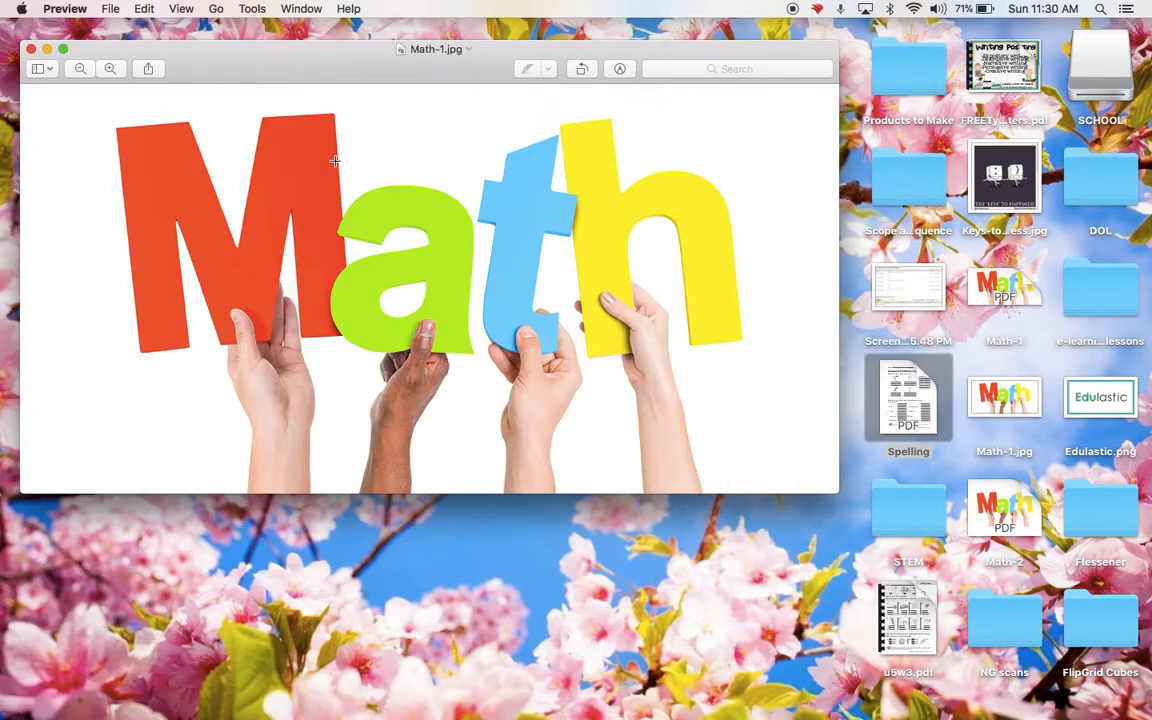
Switch to the Canvas assignment in Chrome, collapse the course files folder and start uploading a new file.
click(432, 705)
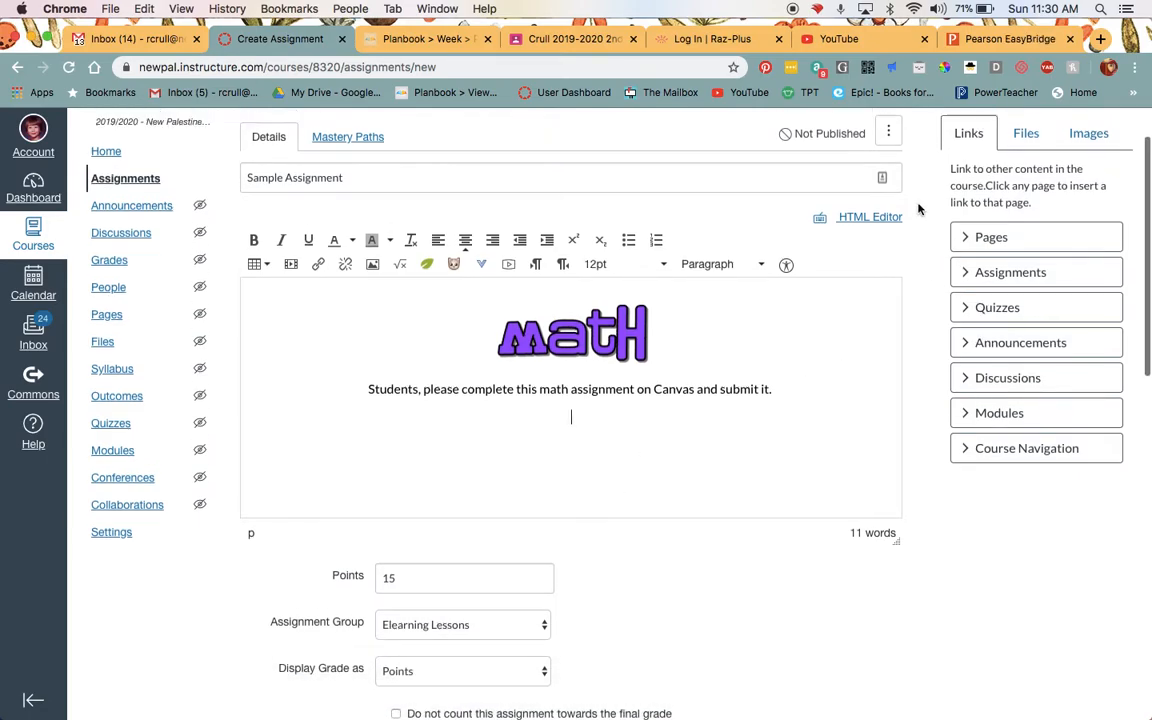
scroll(1021, 200, up, 2)
click(1024, 203)
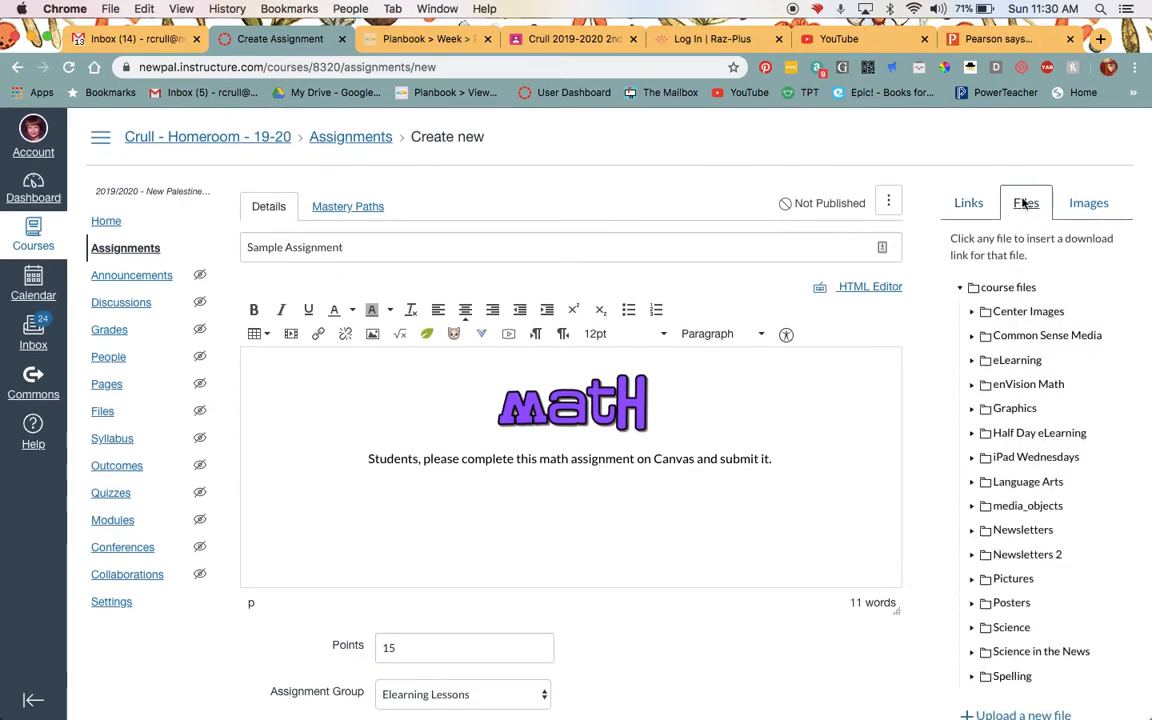
click(961, 290)
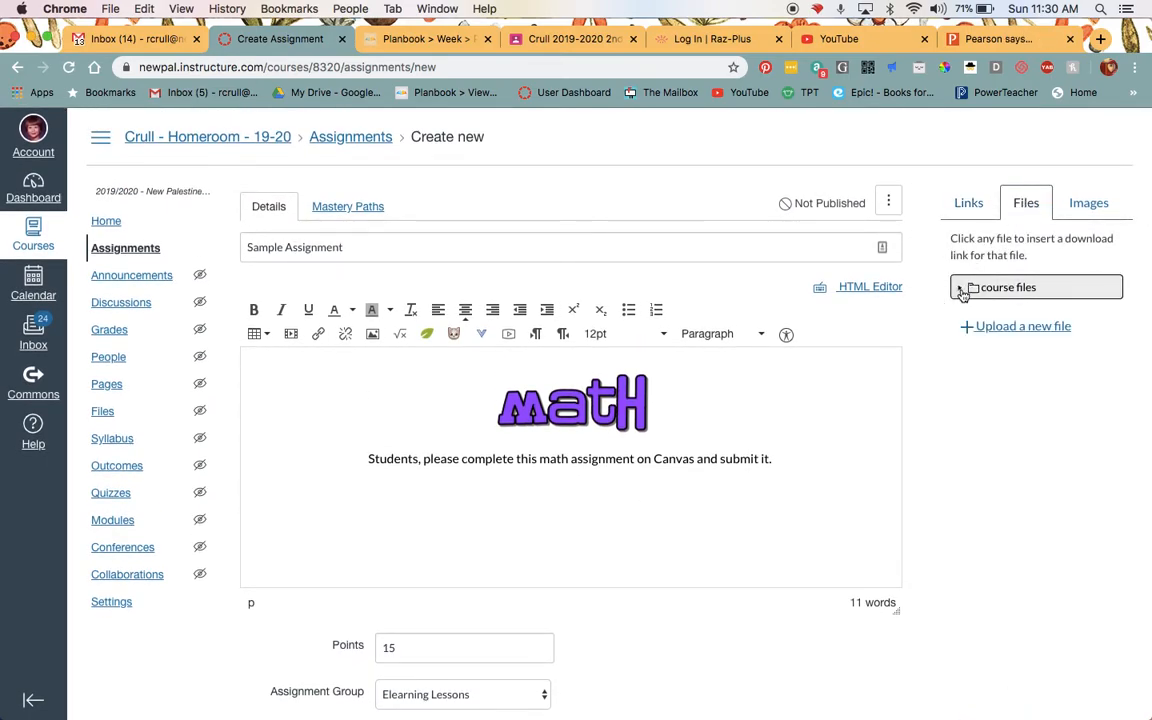
click(1001, 330)
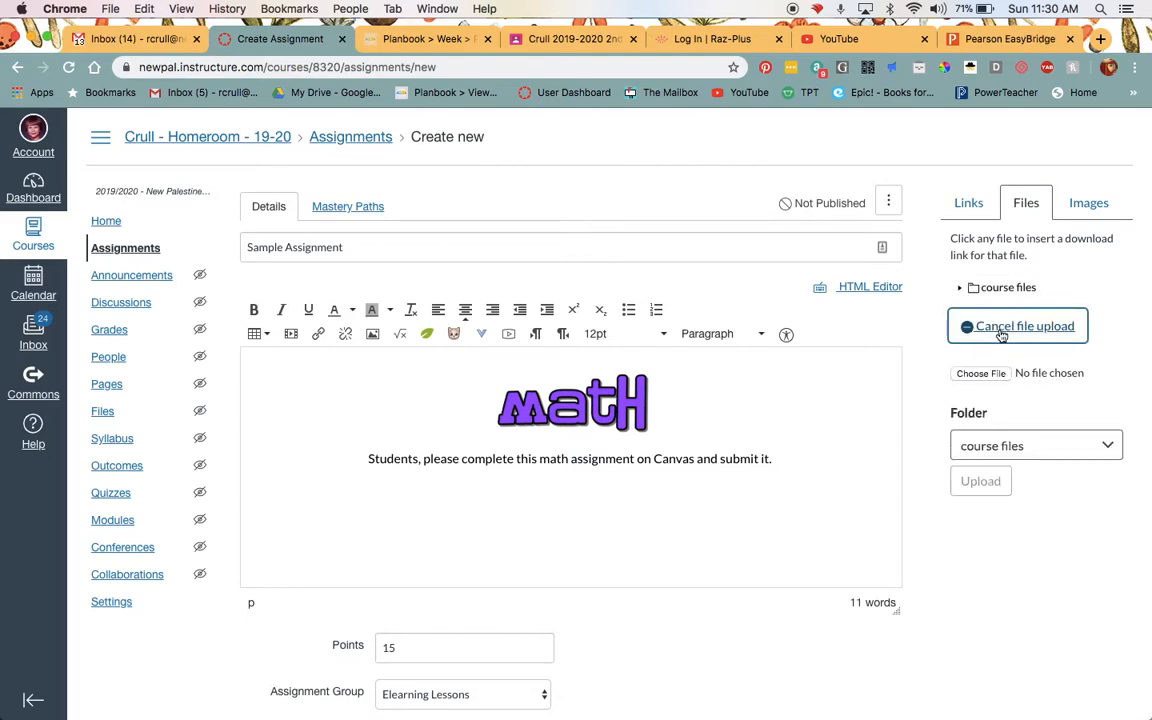
Upload the Spelling PDF from the Desktop into the course files folder, inserting its link below the instructions.
click(981, 369)
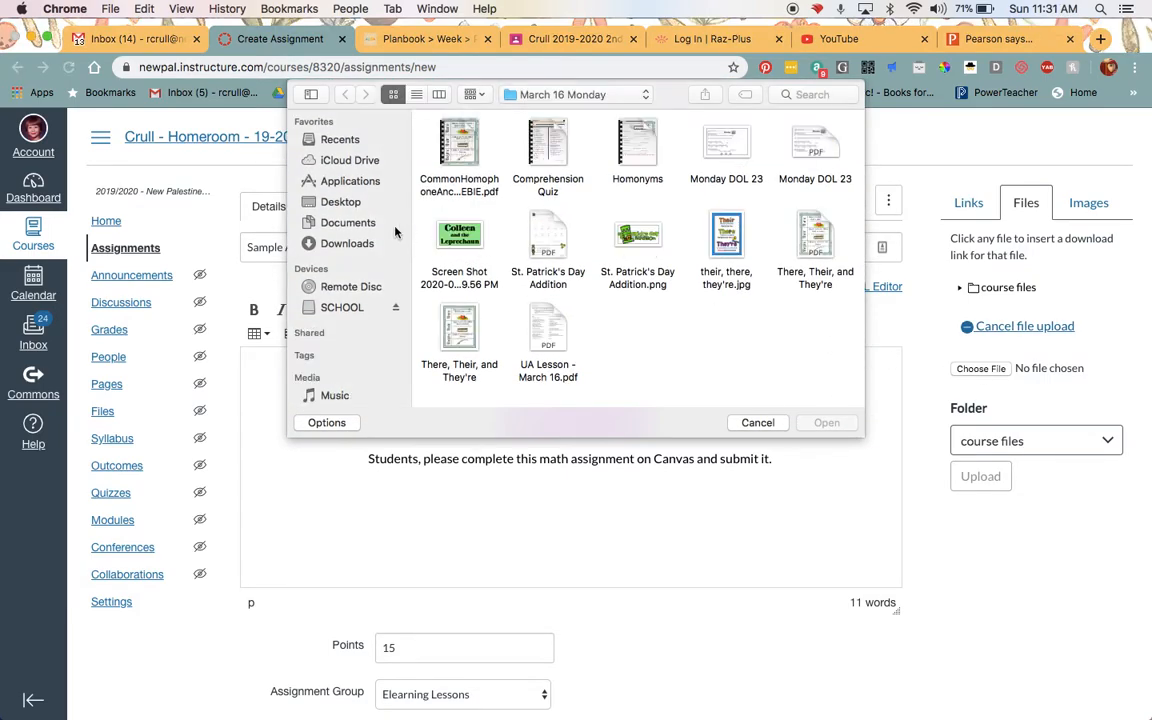
click(338, 202)
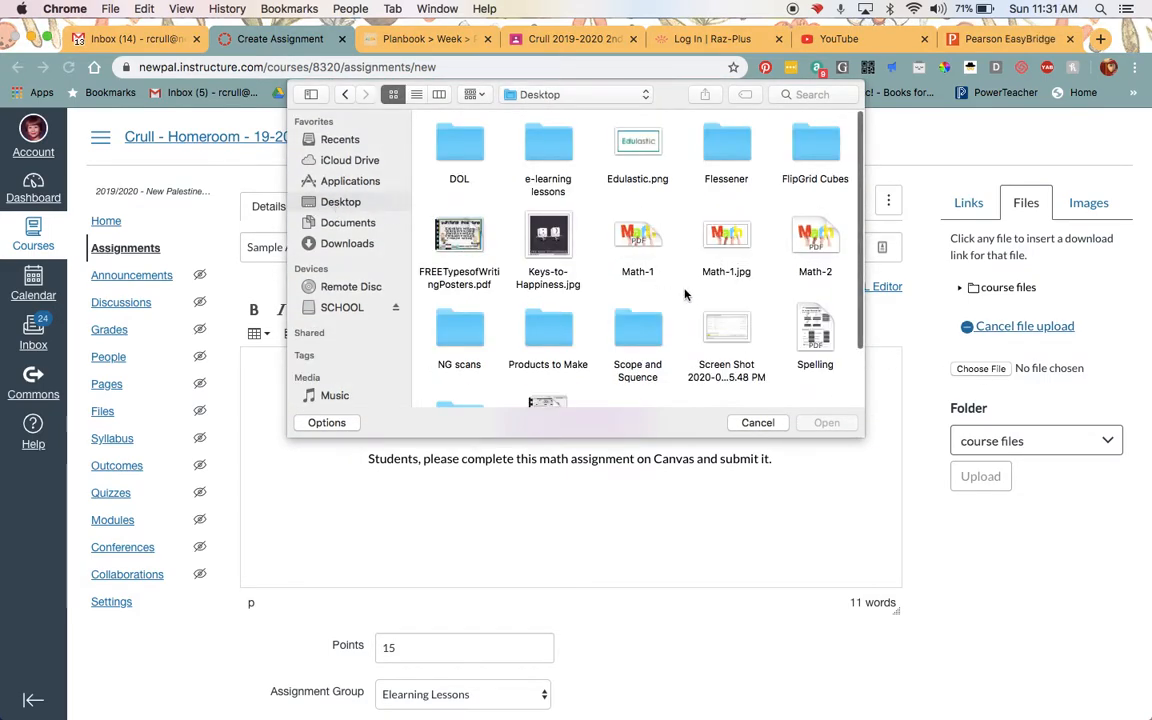
click(816, 333)
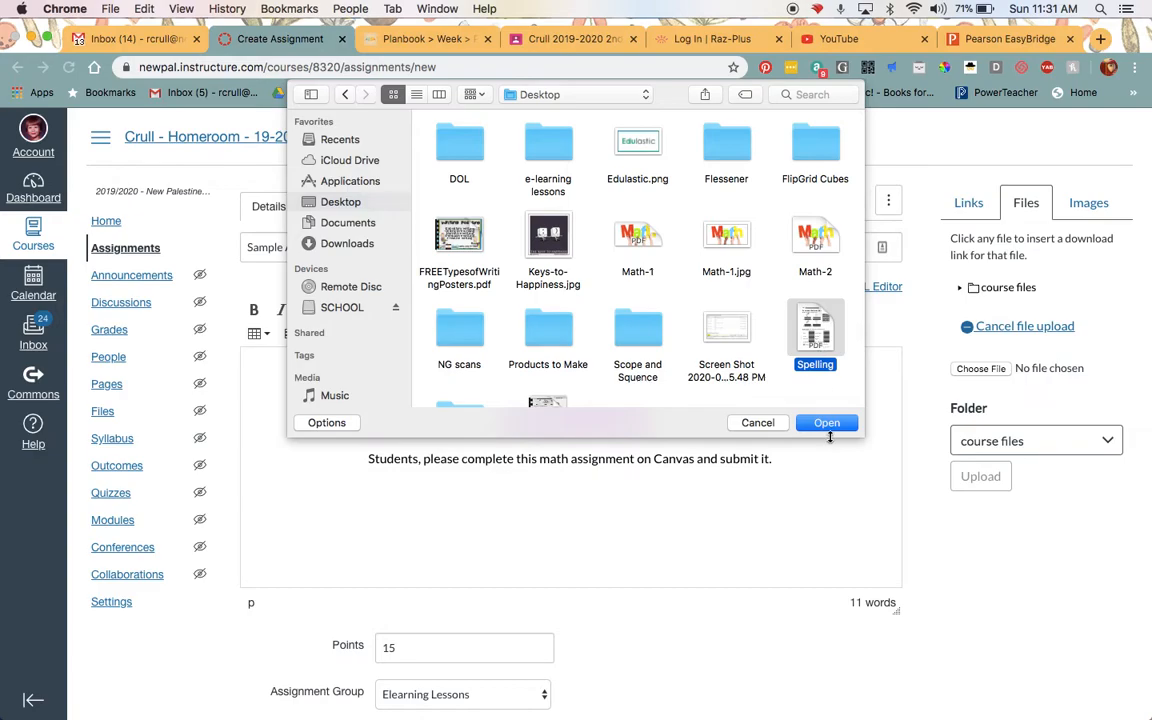
click(827, 425)
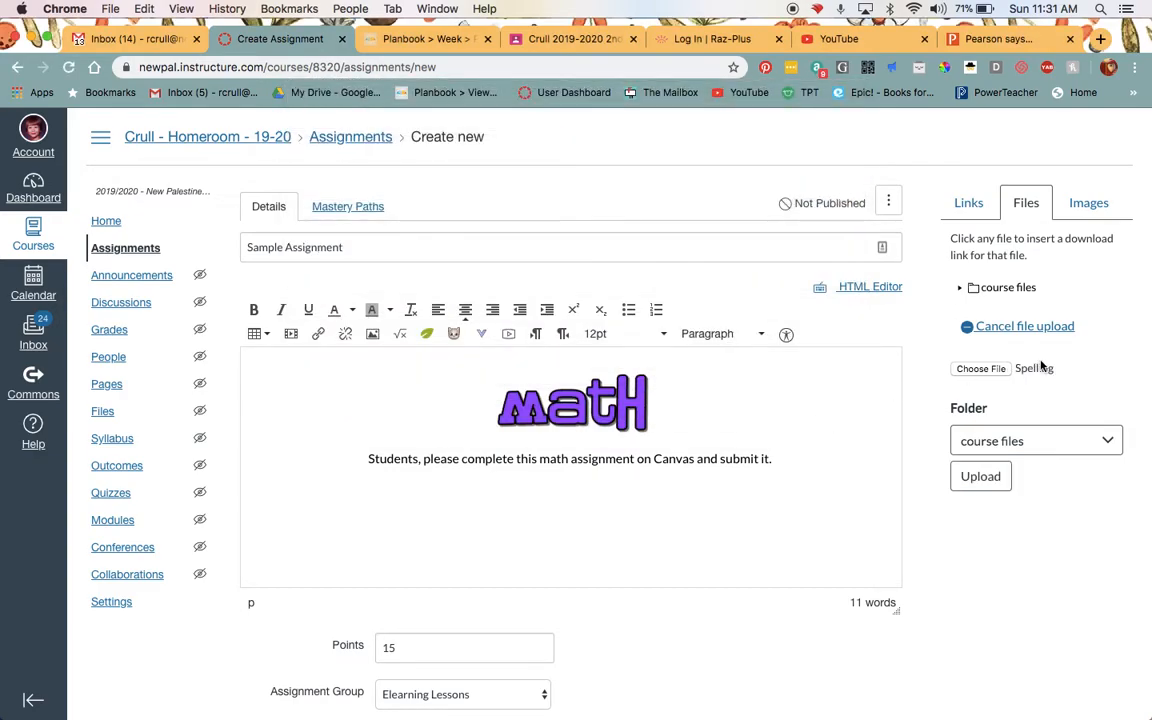
click(1061, 444)
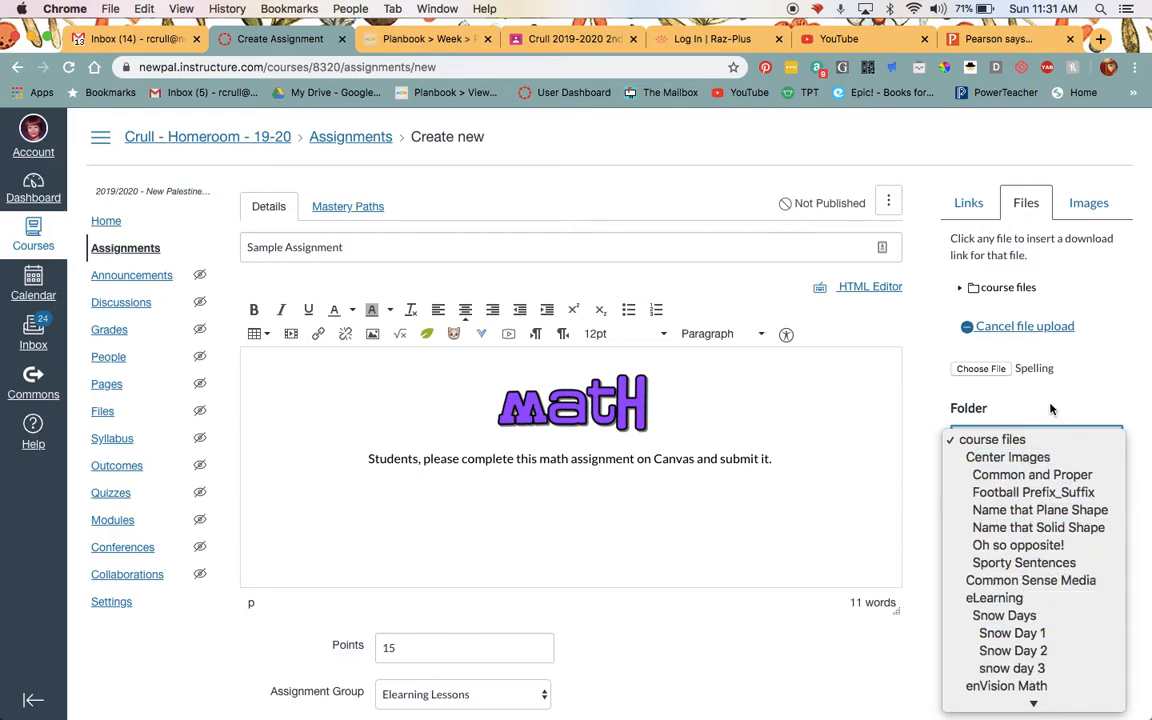
click(1000, 440)
click(983, 477)
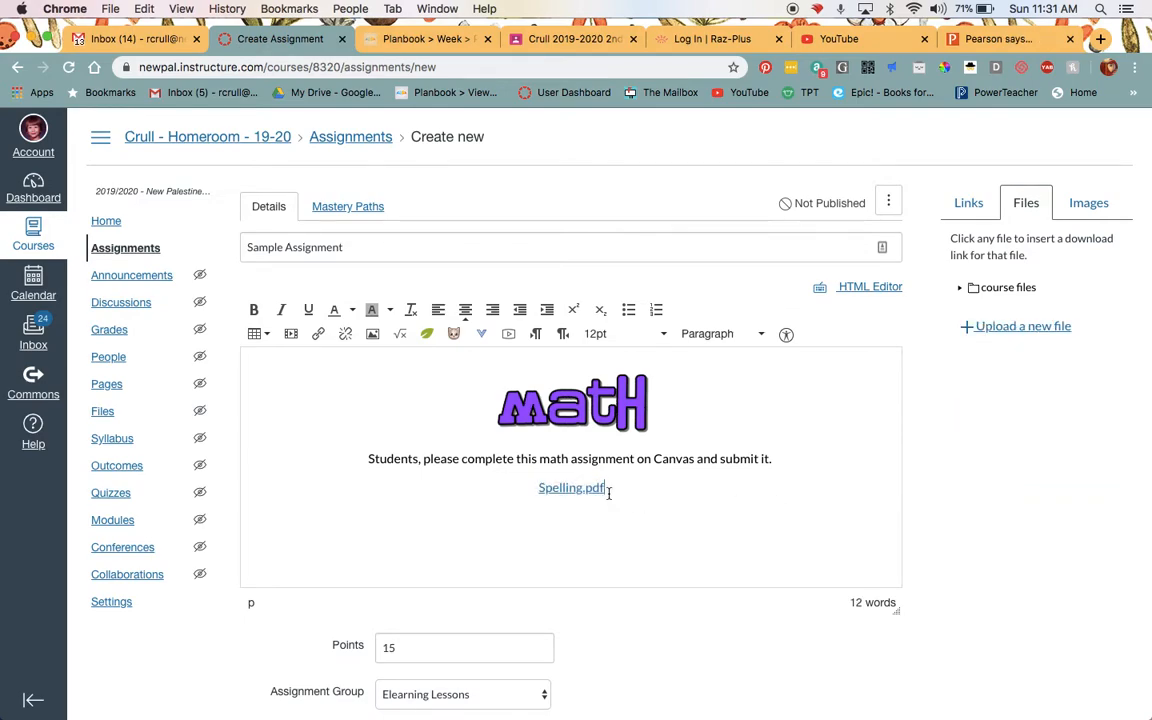
Replace the Spelling.pdf link in the description with the text "Math Paper".
drag(608, 492, 538, 489)
key(BackSpace)
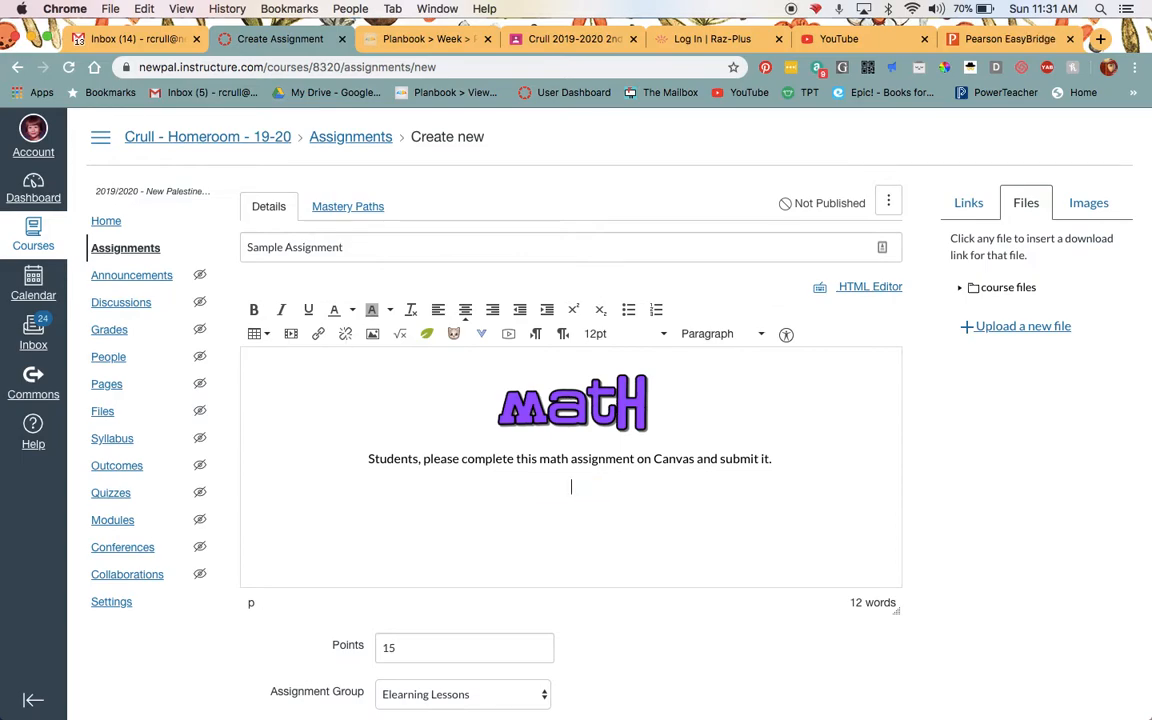
text(Spelling)
key(BackSpace)
key(BackSpace)
key(BackSpace)
key(BackSpace)
text(Math Paper)
Format the "Math Paper" text as 36pt bold.
triple_click(572, 489)
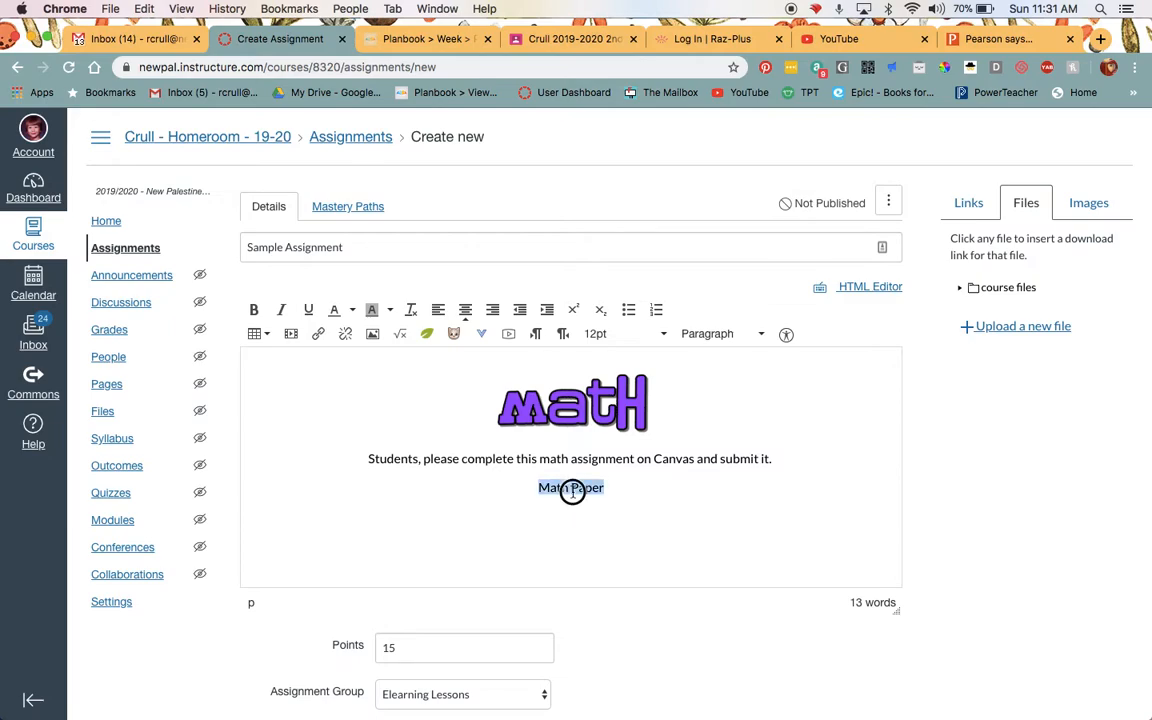
click(614, 336)
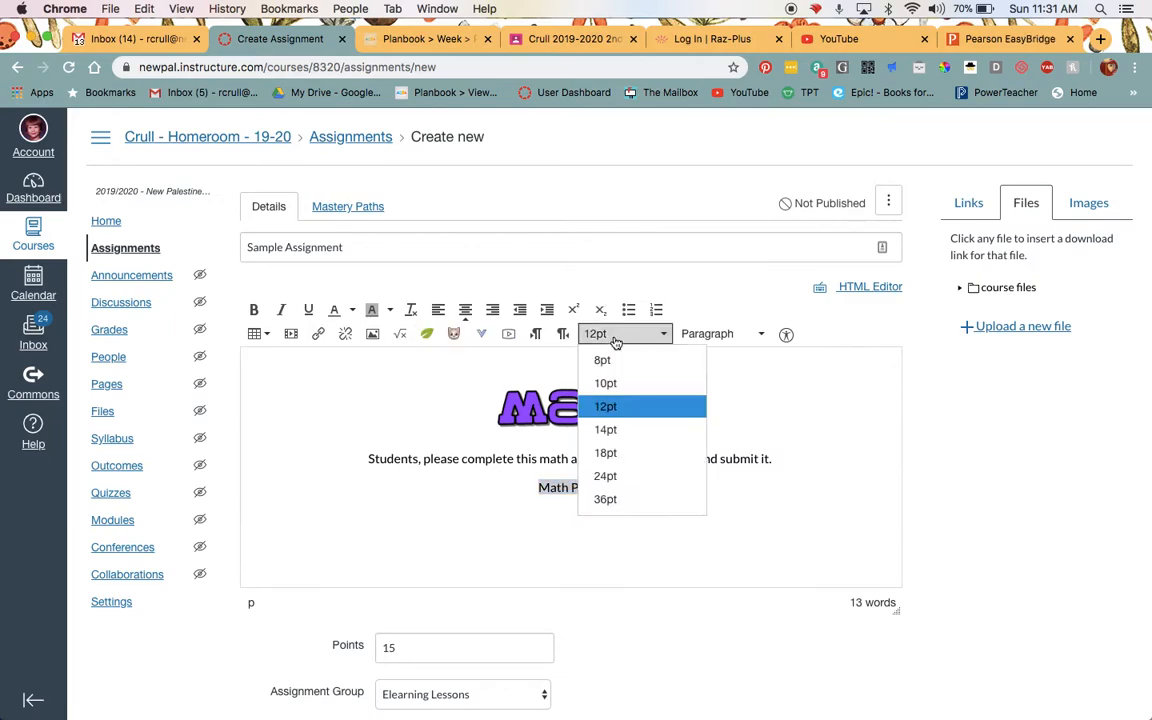
click(621, 494)
click(253, 309)
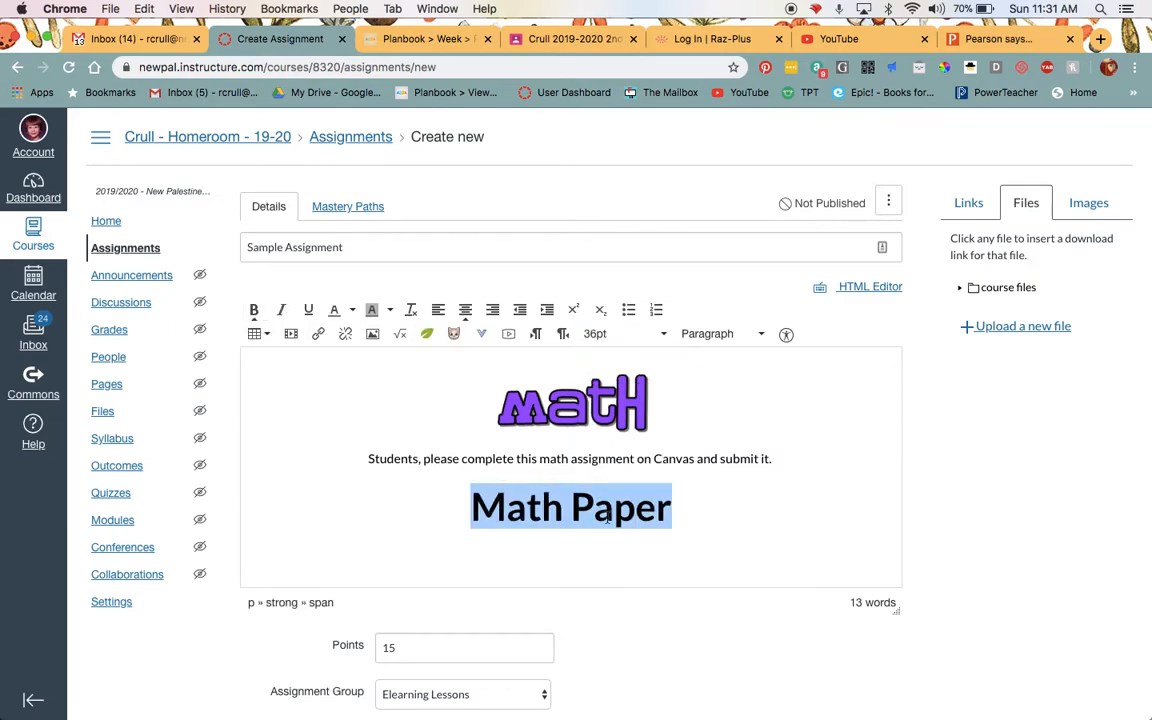
With "Math Paper" selected, upload the Spelling PDF from the Desktop into course files so the text links to it.
click(1005, 330)
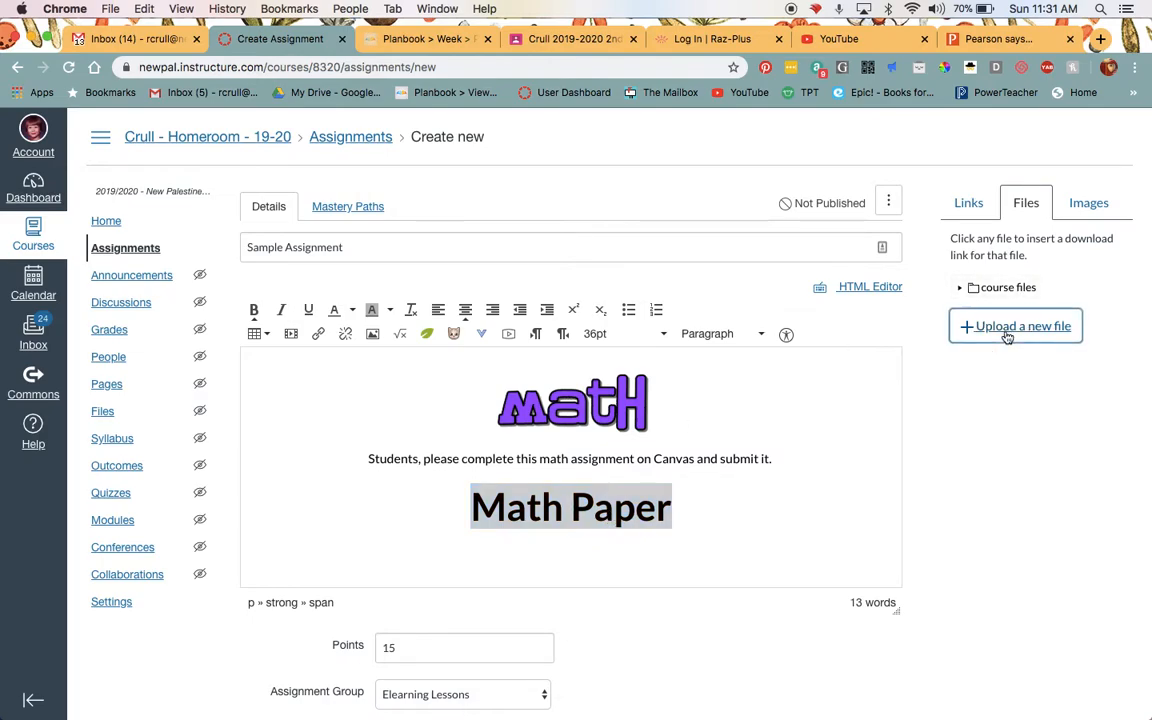
click(981, 372)
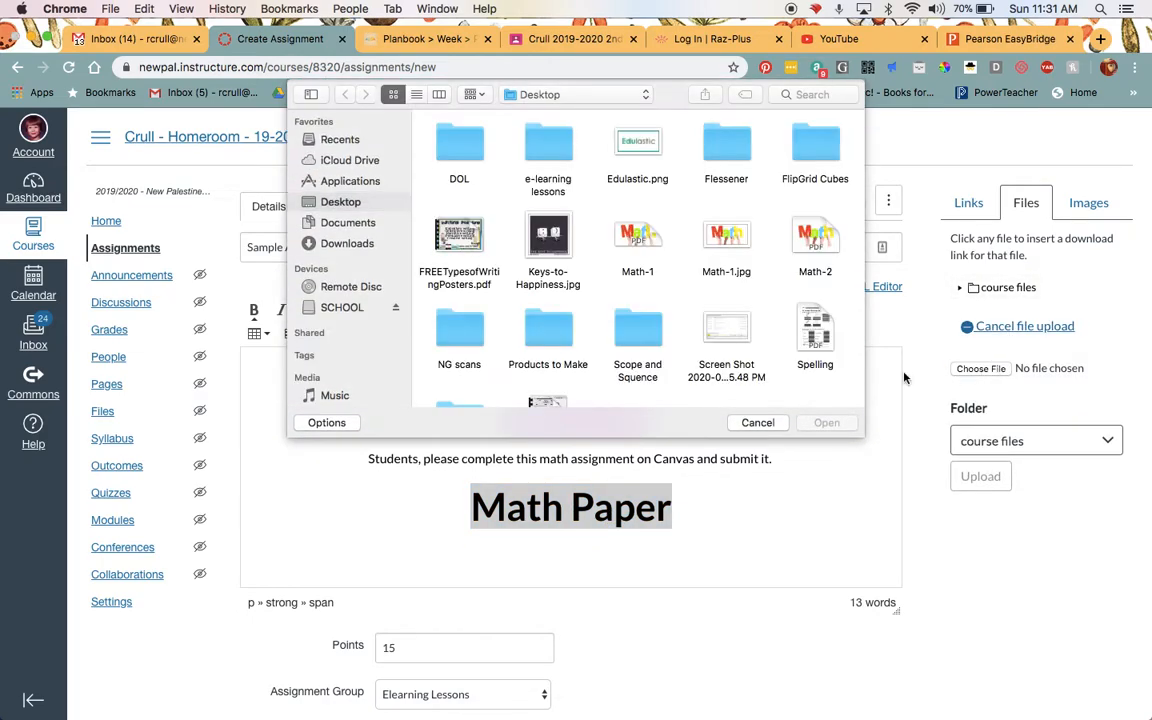
double_click(815, 332)
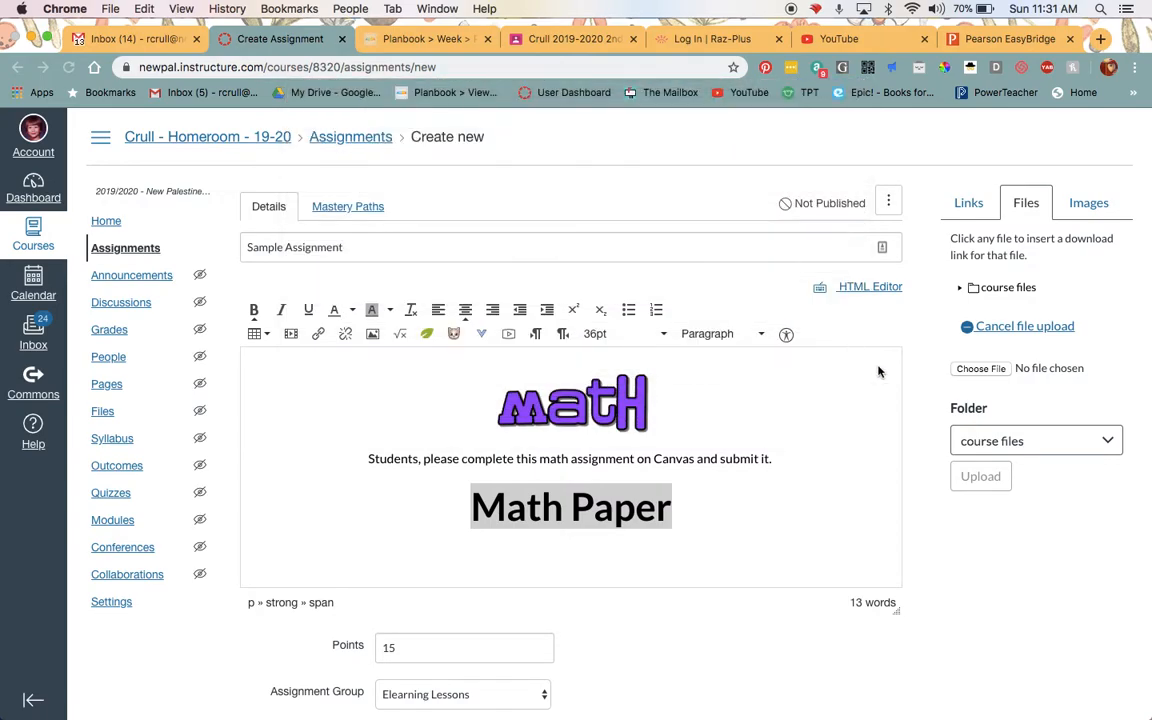
click(980, 477)
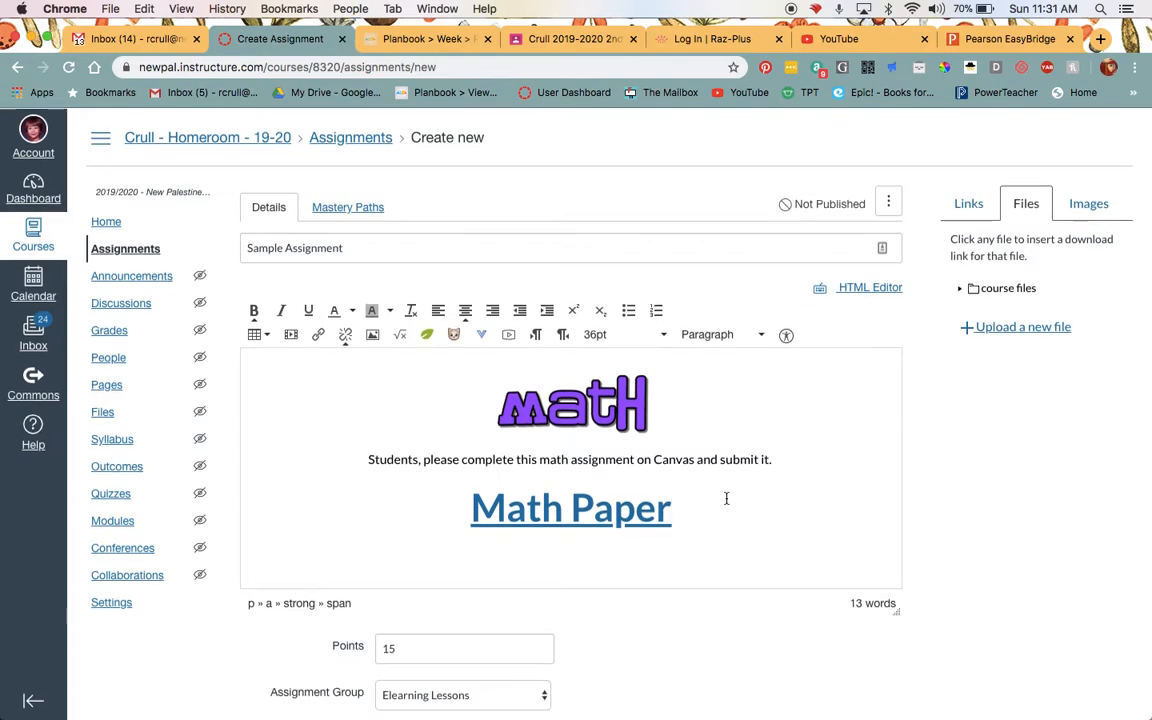
Review the 15 points, Elearning Lessons group and online entry options, and save the assignment without publishing it.
scroll(634, 486, down, 5)
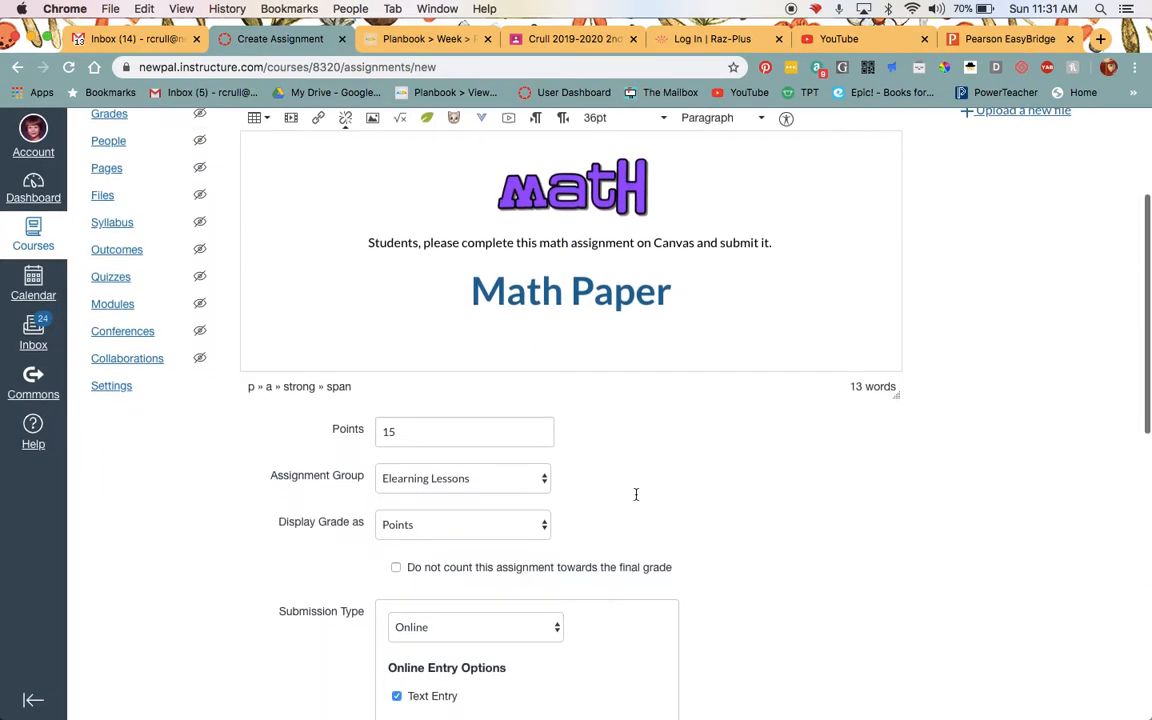
click(425, 368)
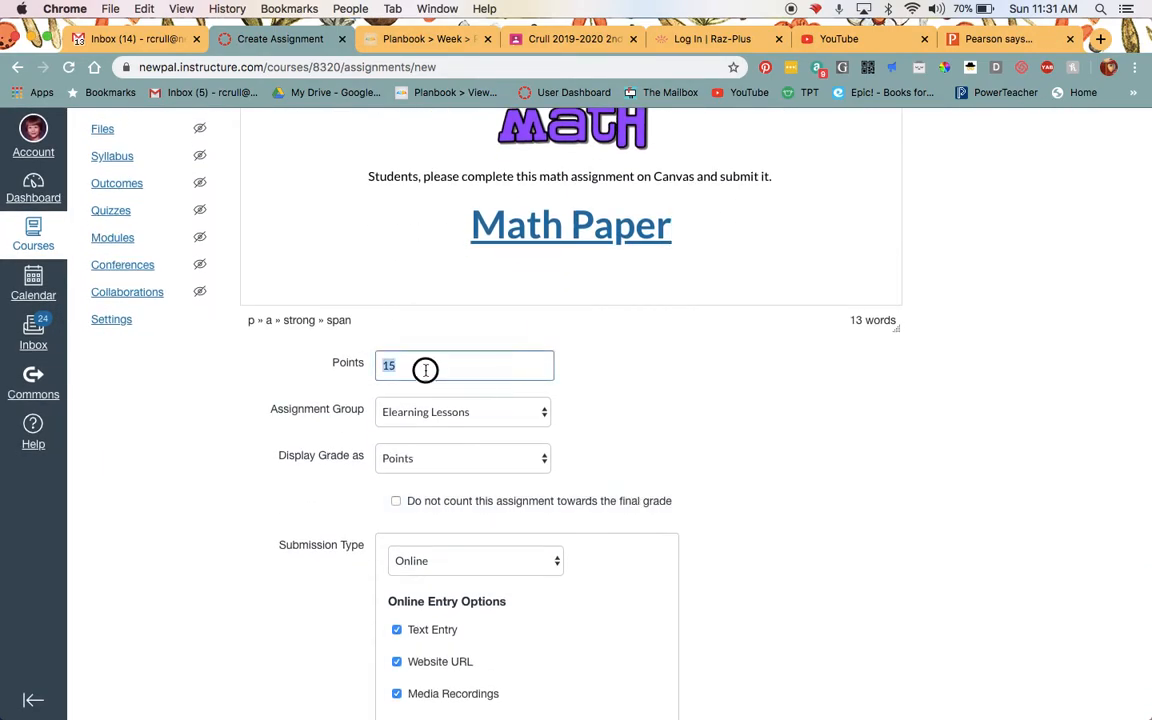
click(489, 361)
scroll(710, 398, down, 2)
click(467, 302)
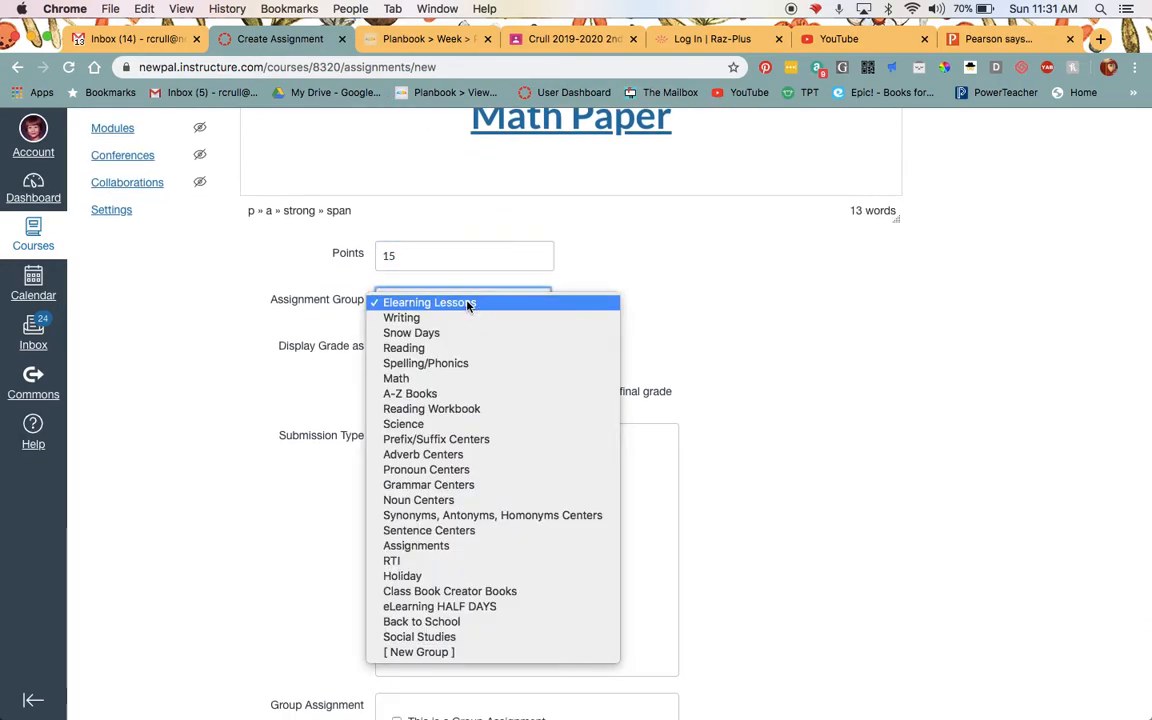
click(467, 303)
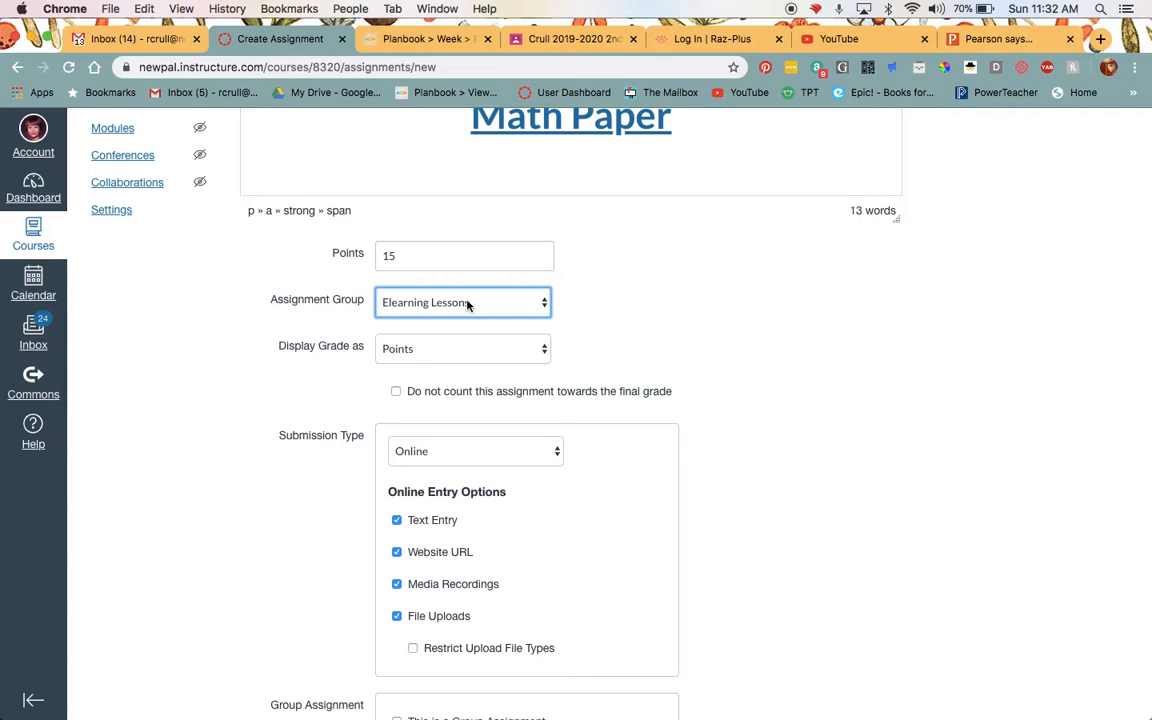
click(467, 303)
click(466, 302)
scroll(815, 338, down, 3)
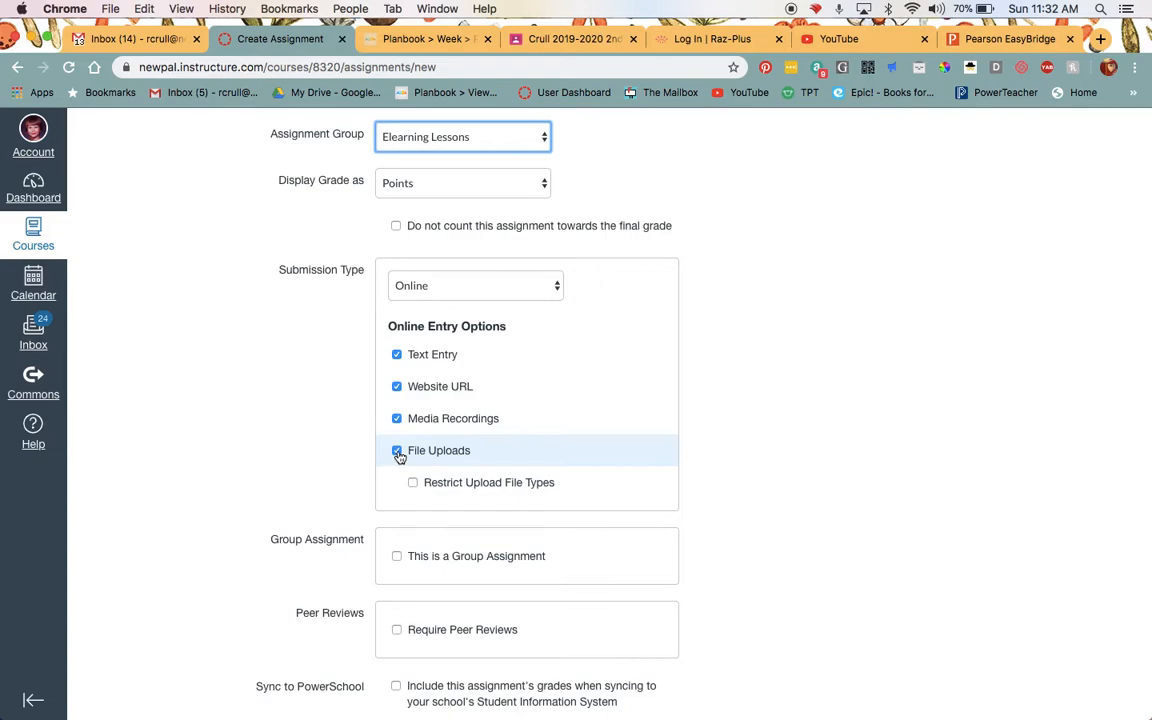
scroll(843, 332, down, 7)
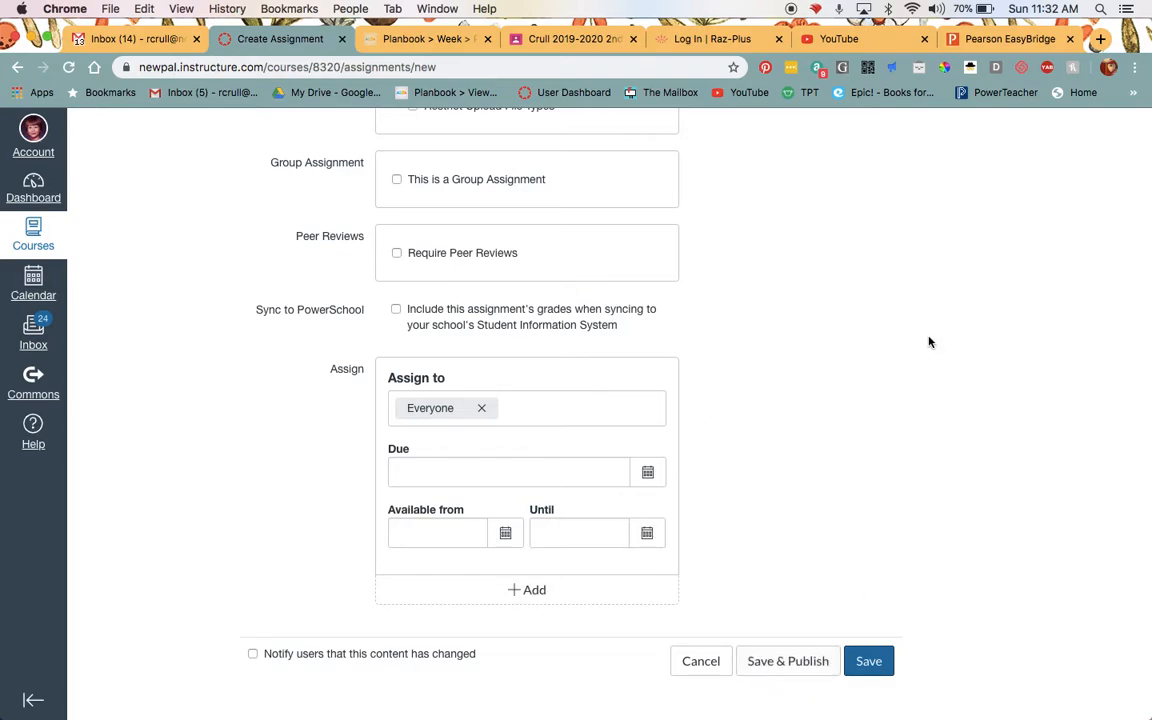
click(877, 665)
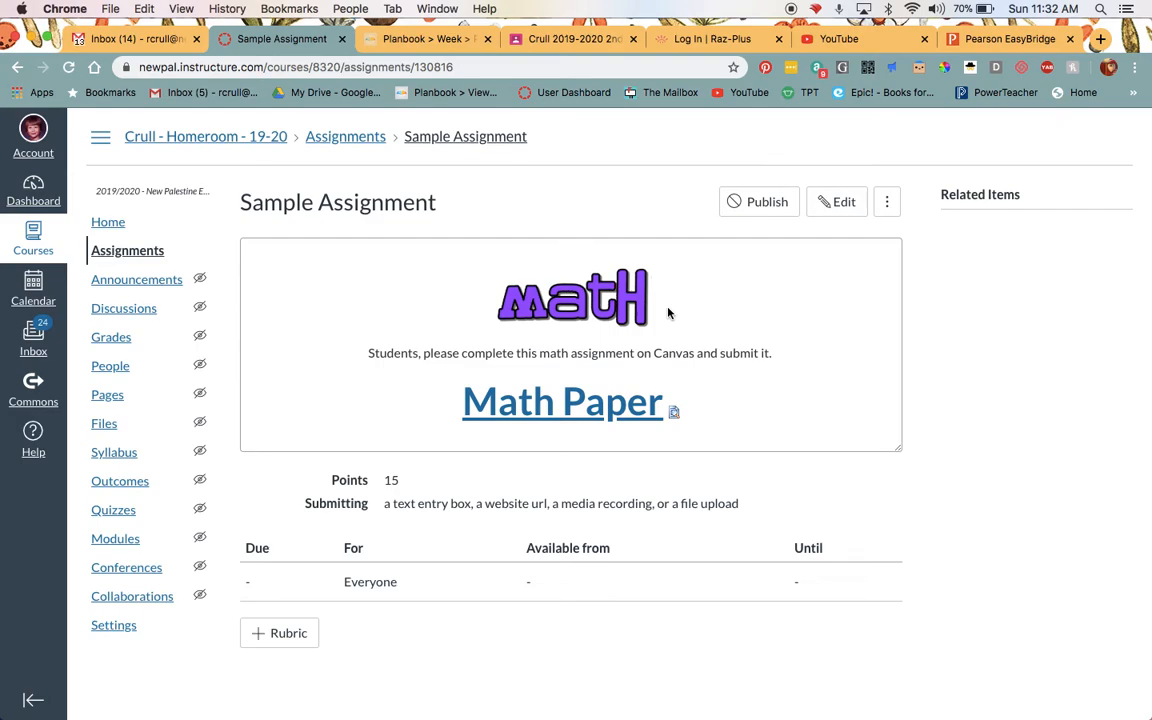
From the course home page, go through the E-Learning Lessons image to the eLearning Lessons - March 17, 2020 page.
click(214, 137)
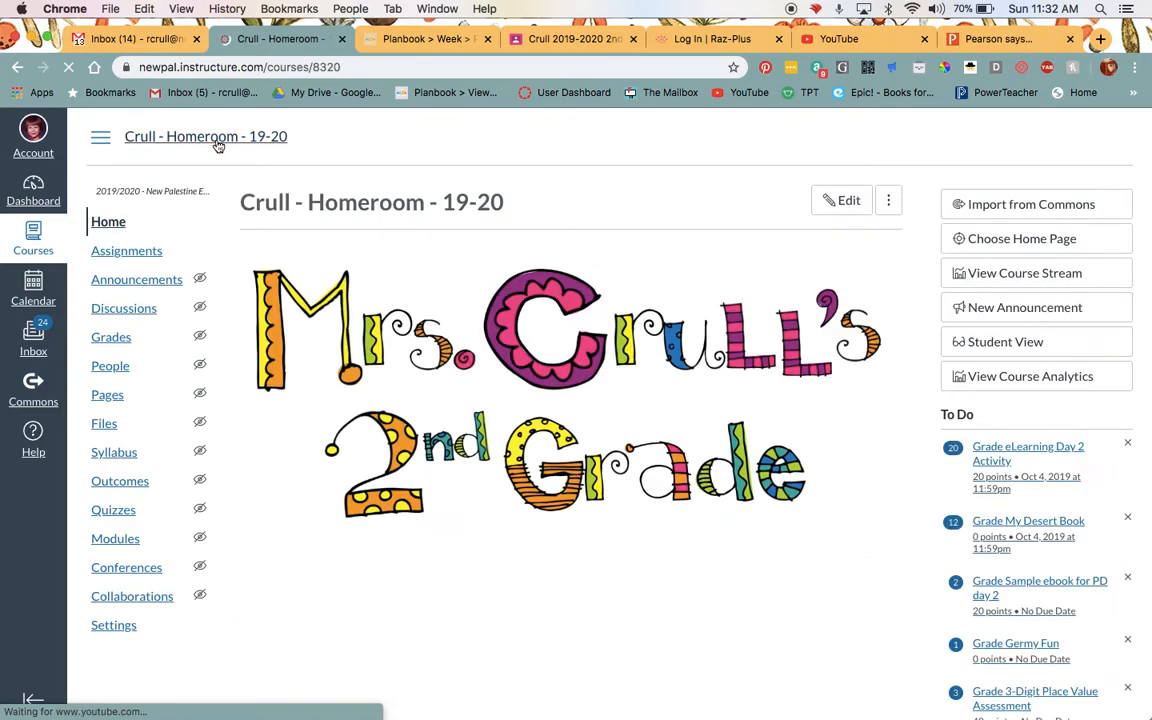
scroll(703, 384, down, 10)
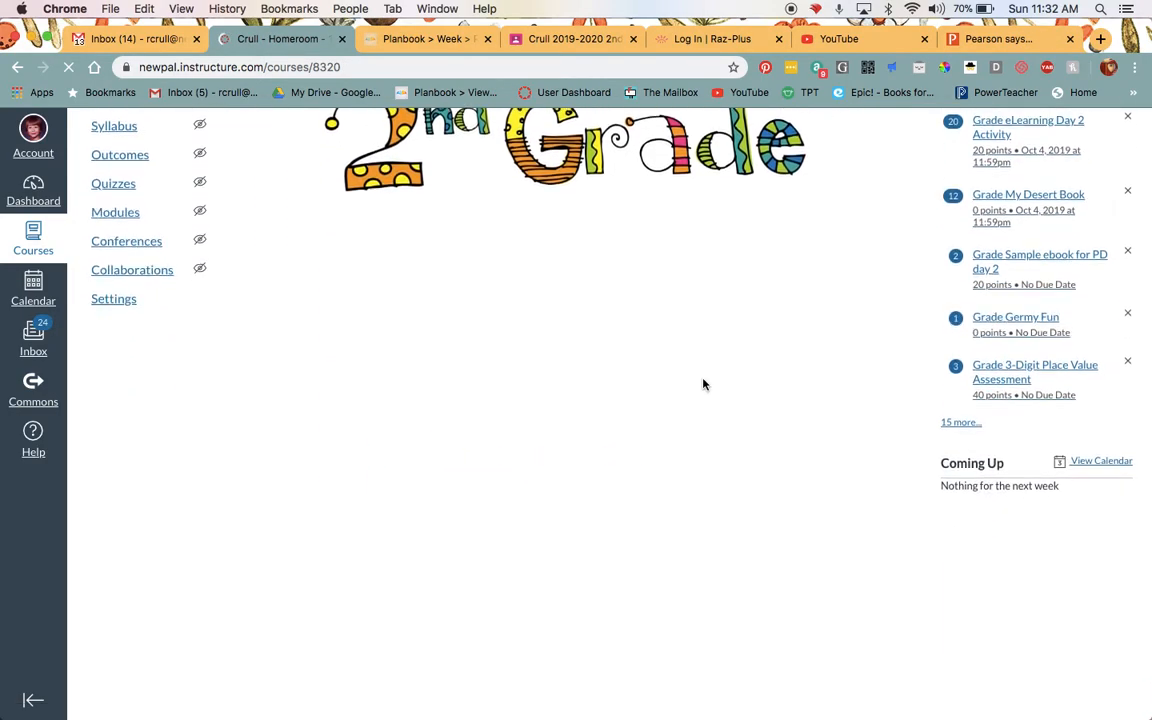
scroll(700, 385, down, 10)
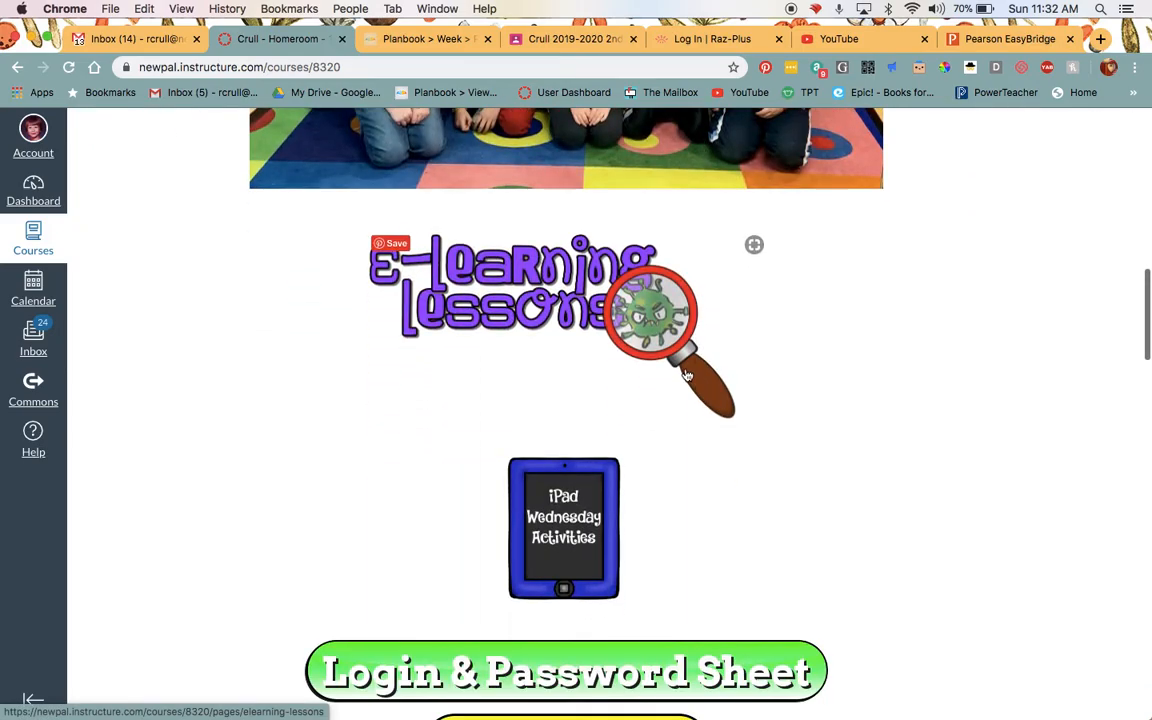
click(687, 375)
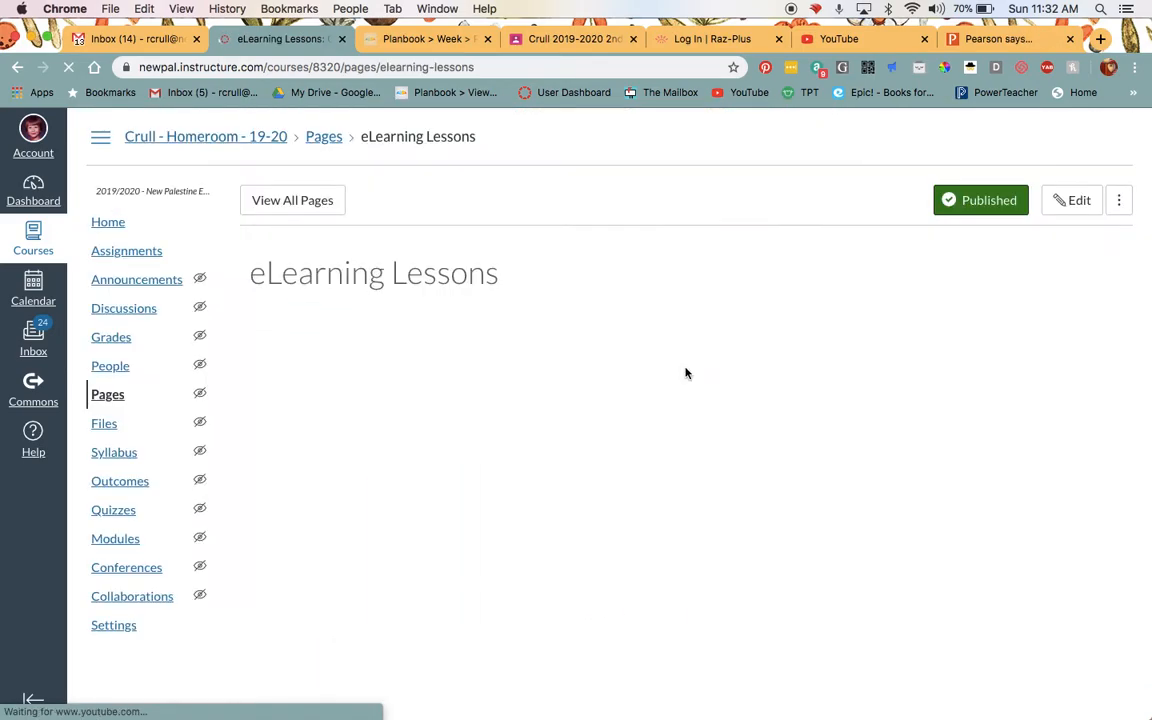
scroll(856, 432, down, 12)
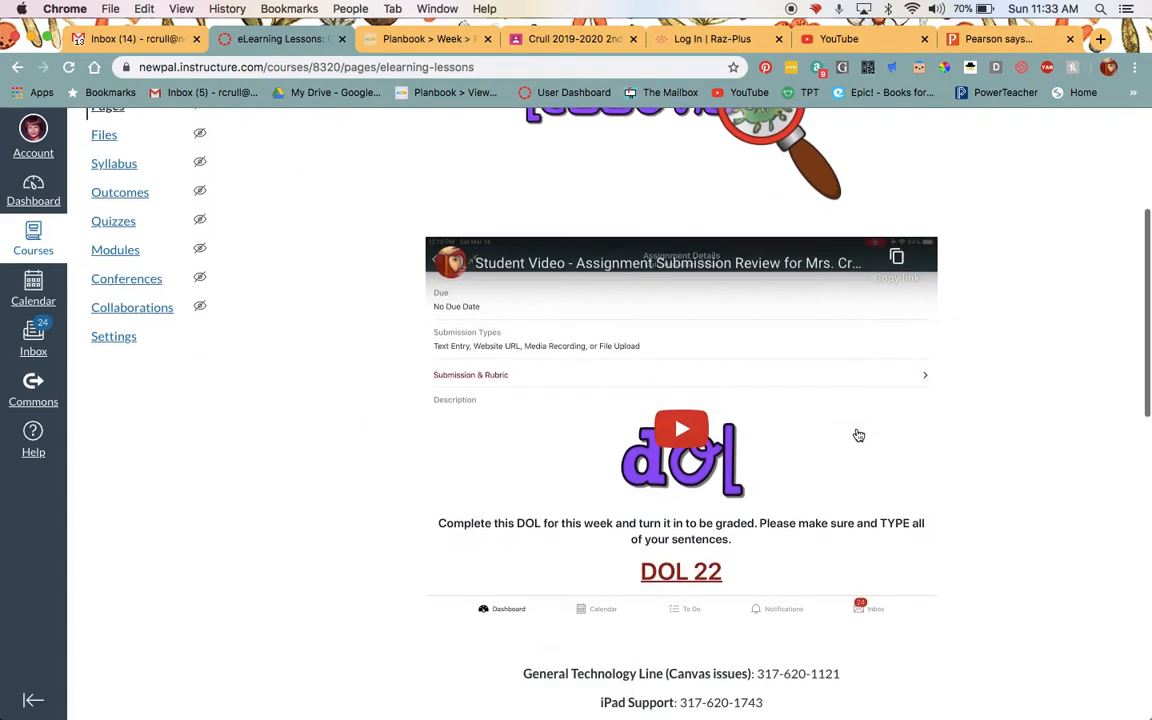
click(841, 471)
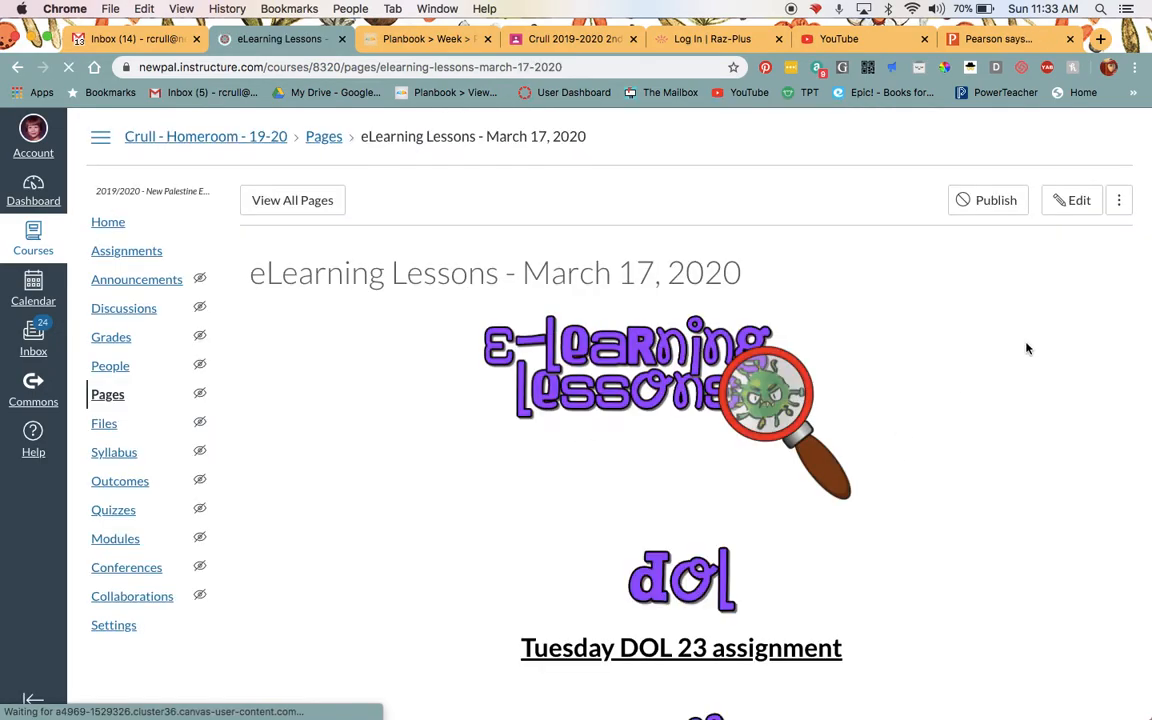
scroll(856, 375, down, 5)
scroll(856, 375, up, 5)
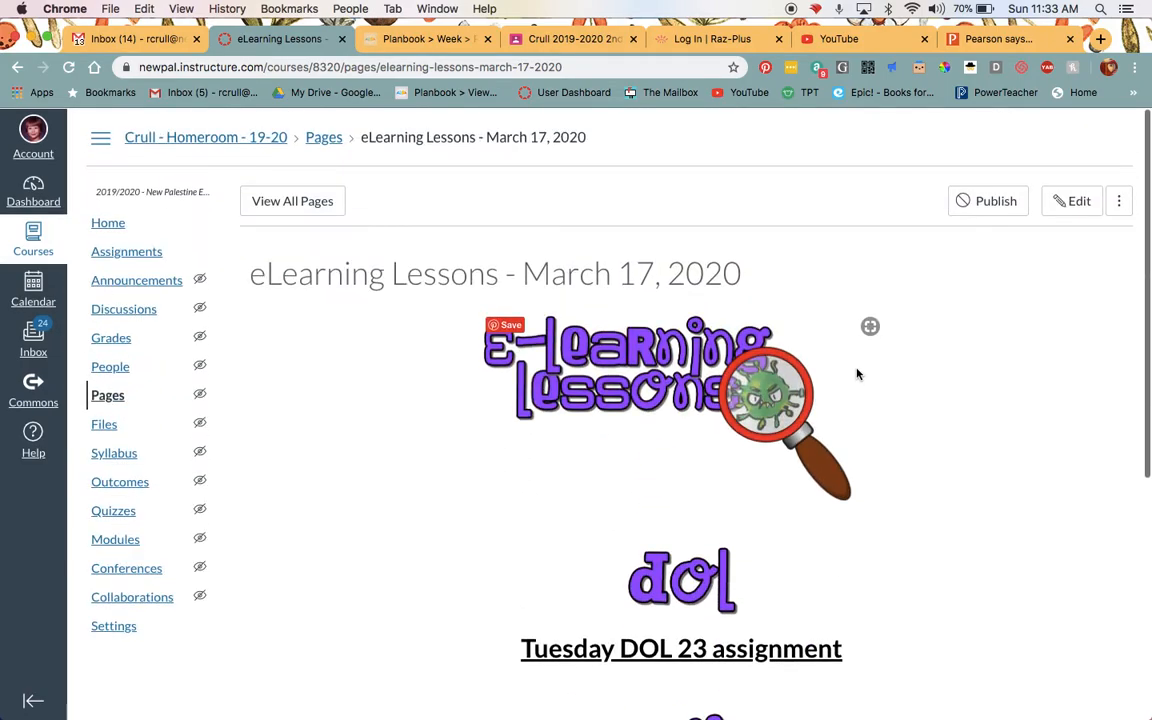
Edit the page and add the text "Math assignment" below the math header image, correcting its spelling.
click(1081, 201)
click(1081, 201)
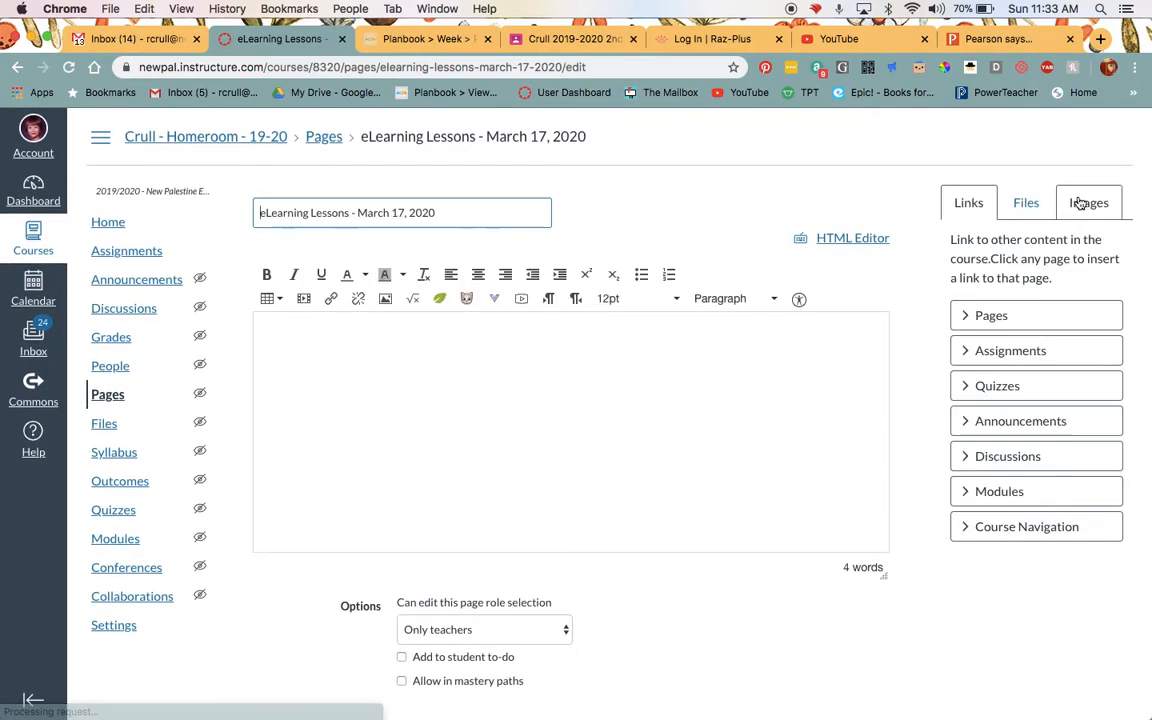
scroll(817, 453, down, 10)
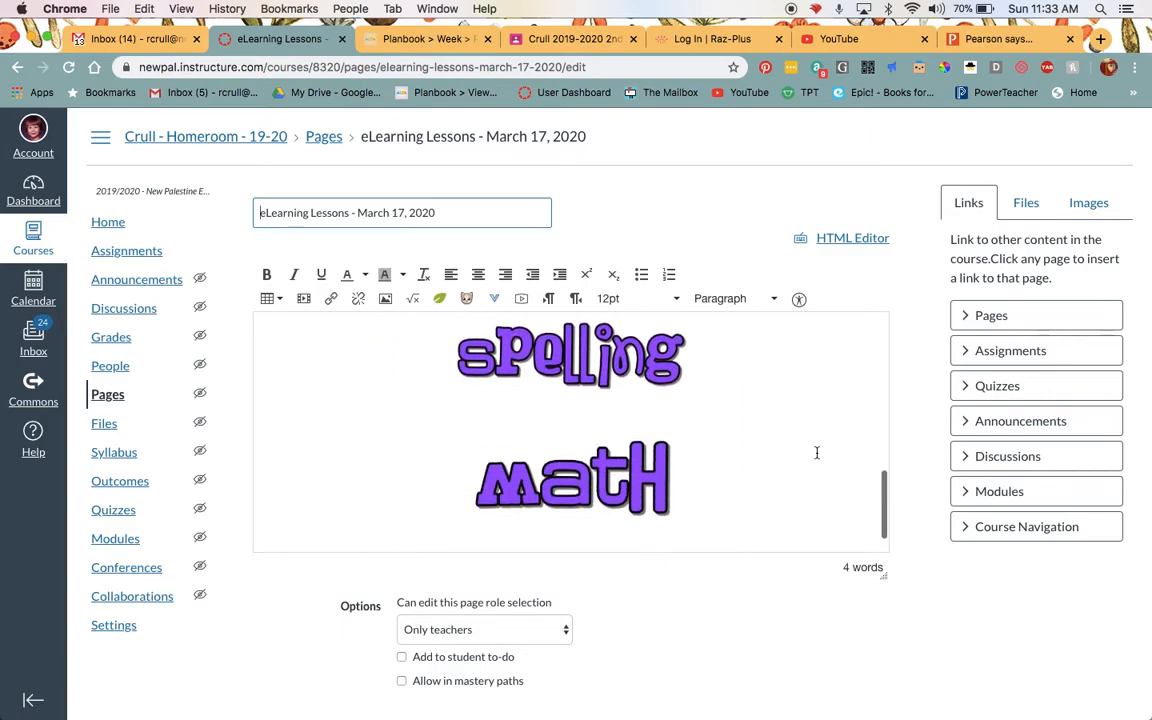
click(706, 463)
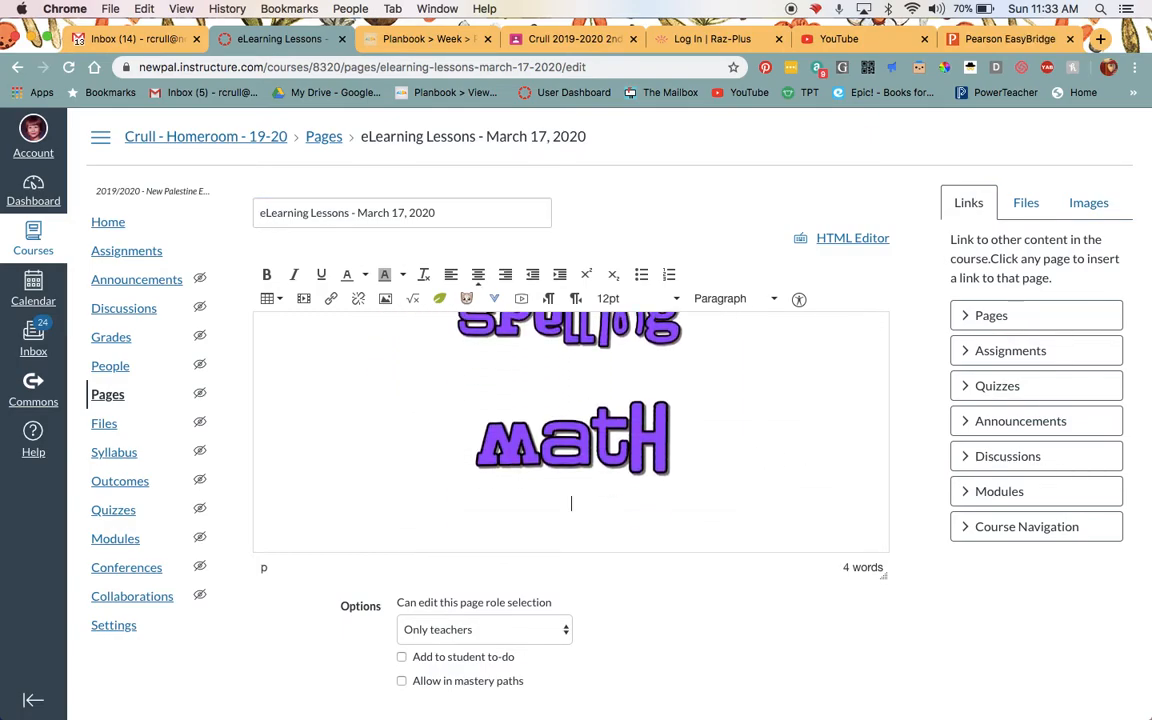
text(Math assignement)
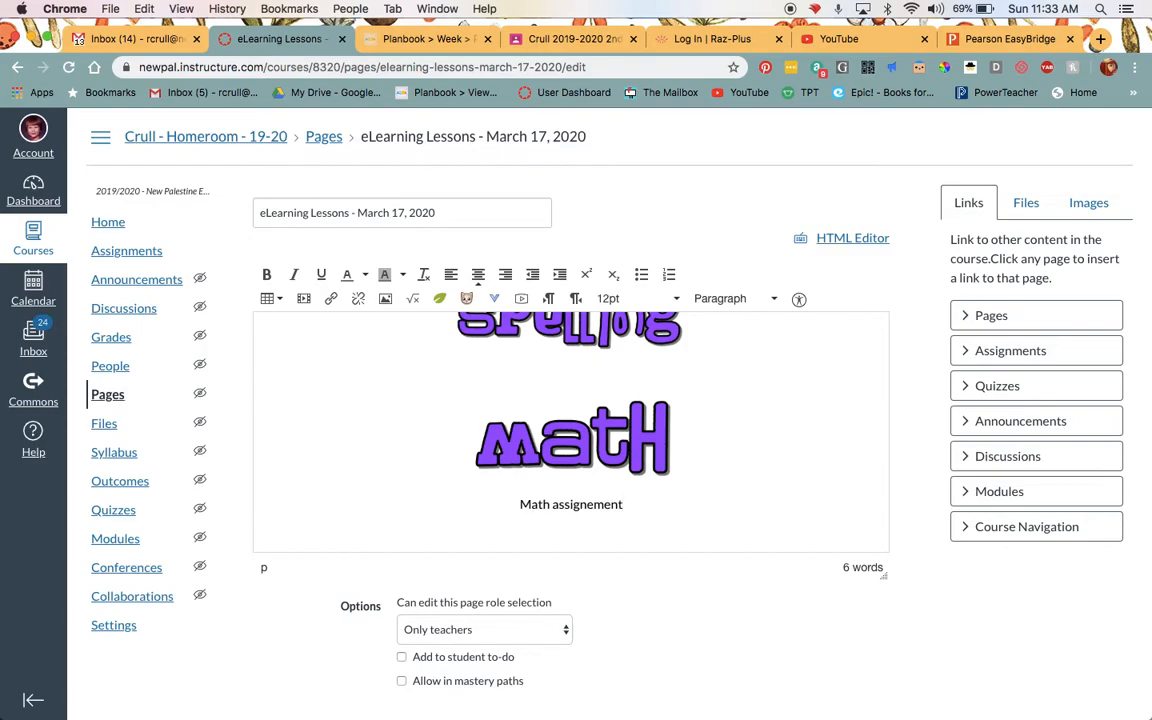
right_click(591, 503)
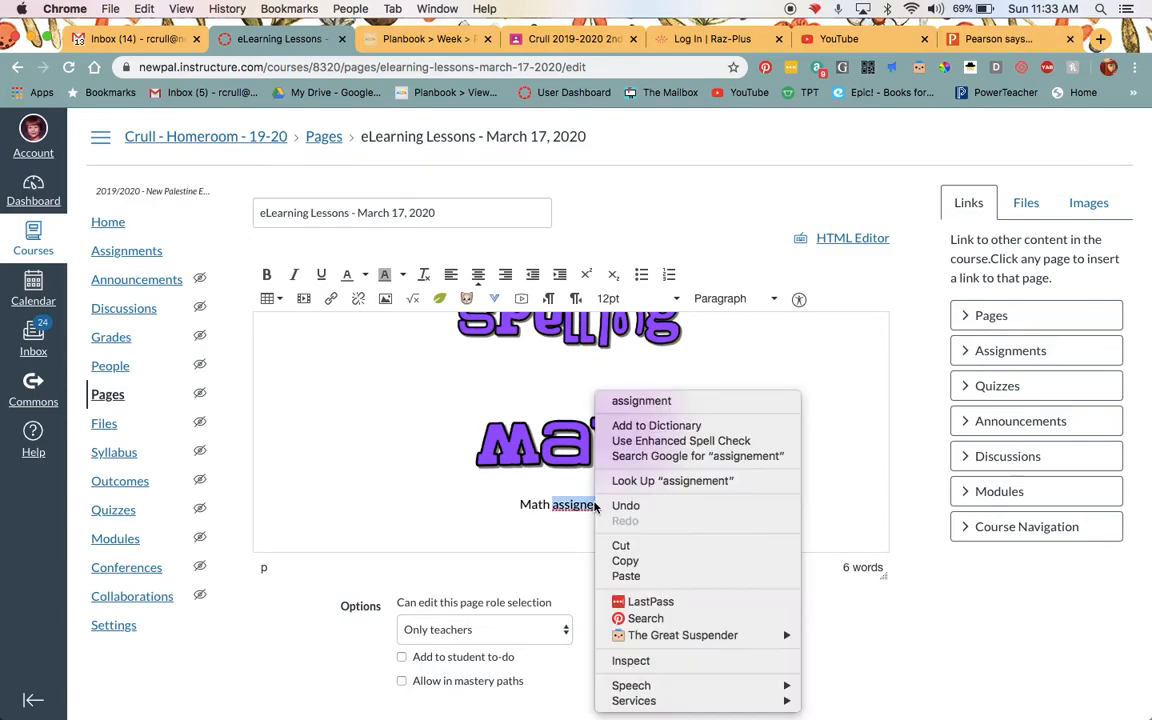
click(639, 401)
Format the "Math assignment" text as 18pt bold.
triple_click(575, 504)
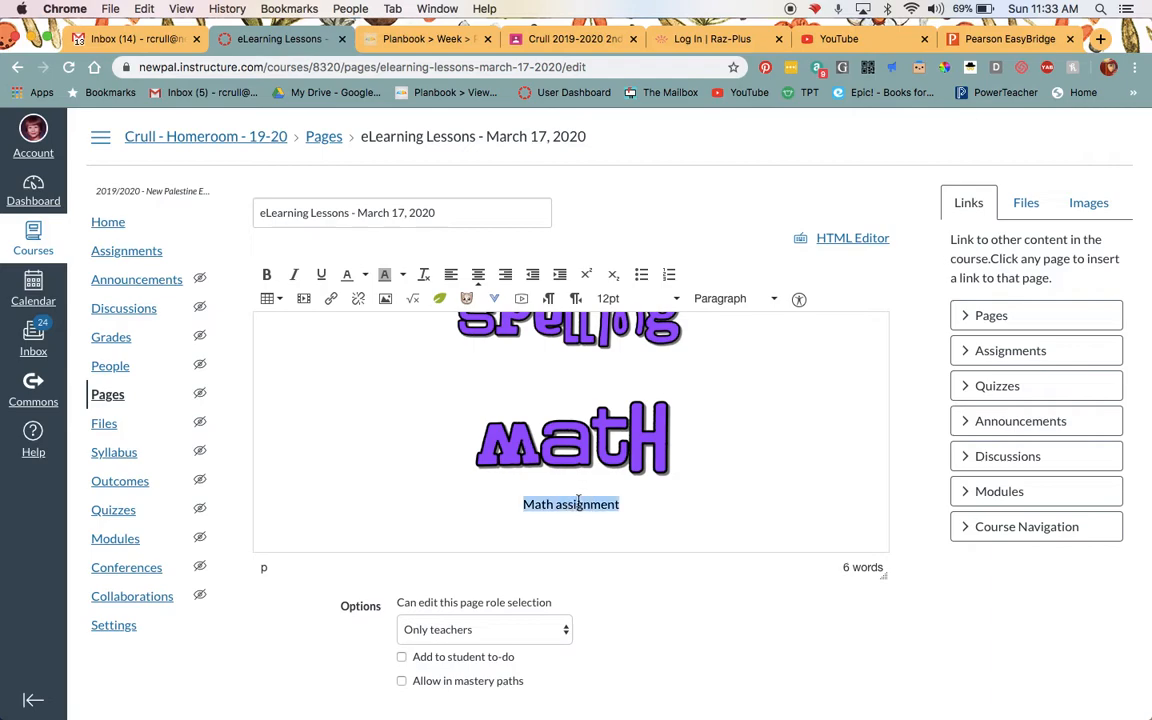
click(615, 298)
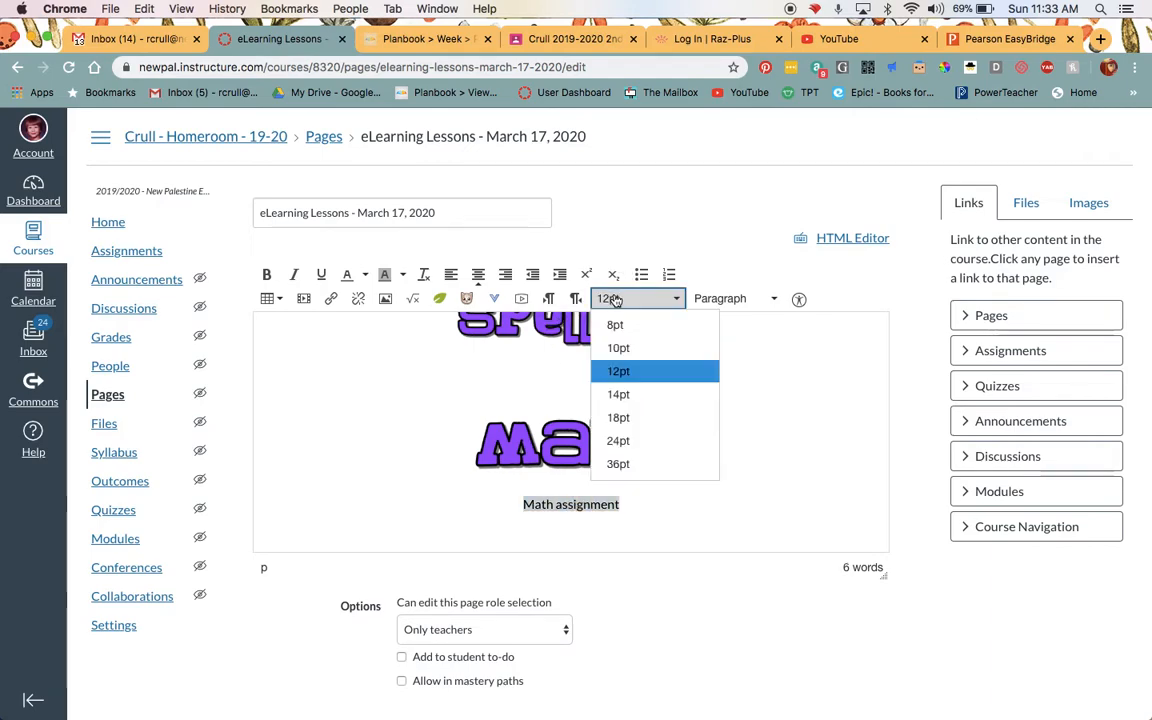
click(617, 414)
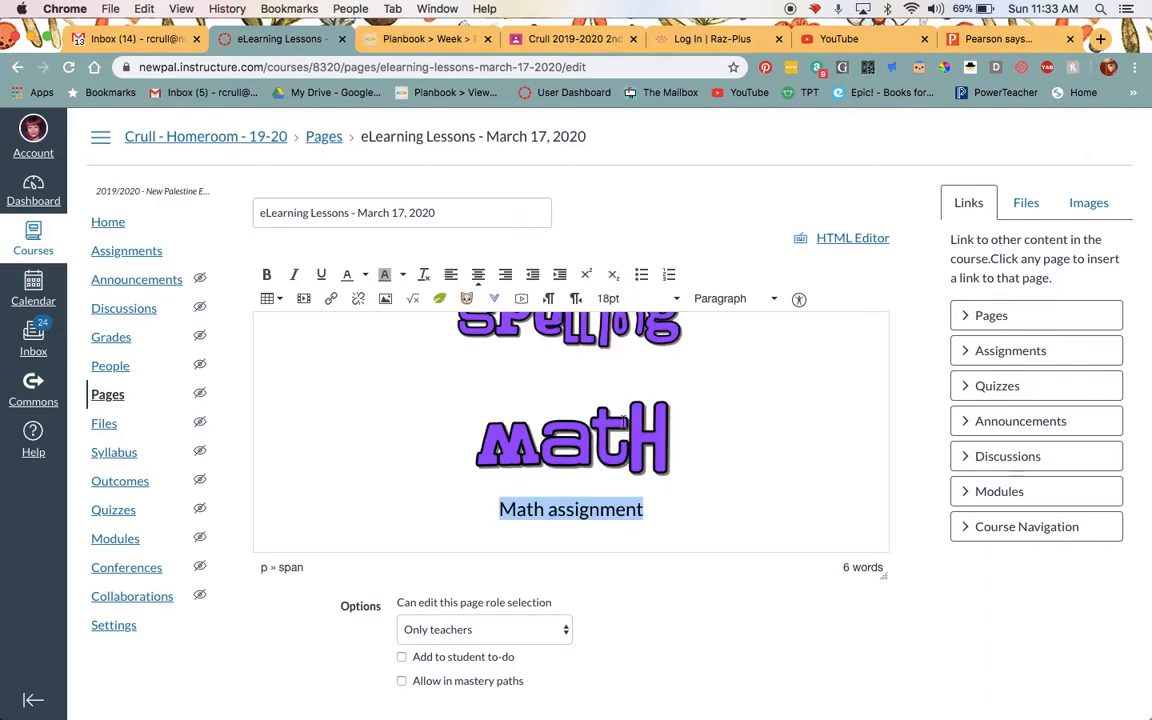
click(266, 274)
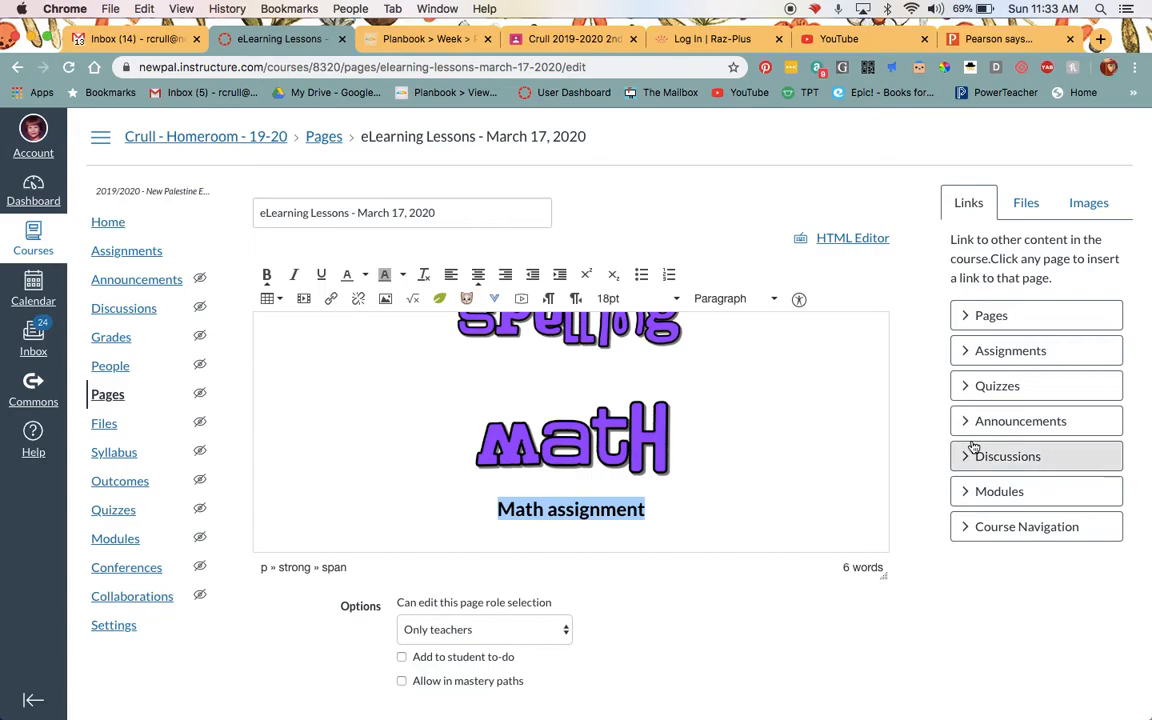
Link the selected "Math assignment" text to the course's Sample Assignment and save the page without publishing it.
click(966, 360)
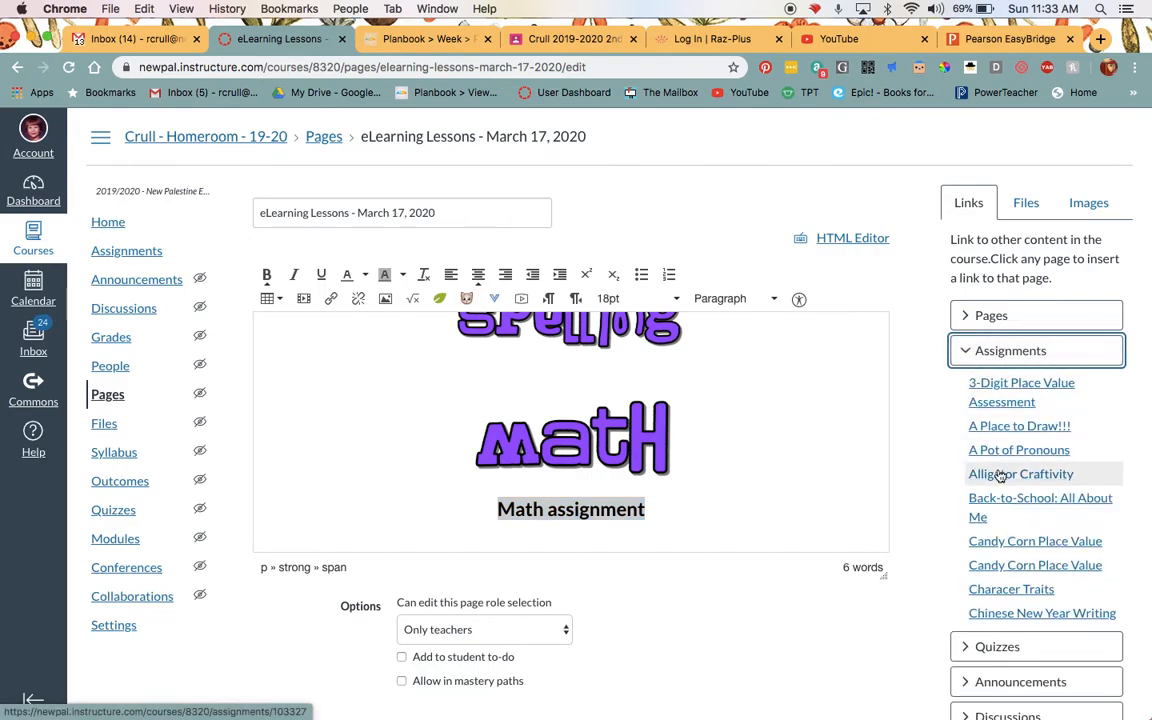
scroll(1000, 476, down, 10)
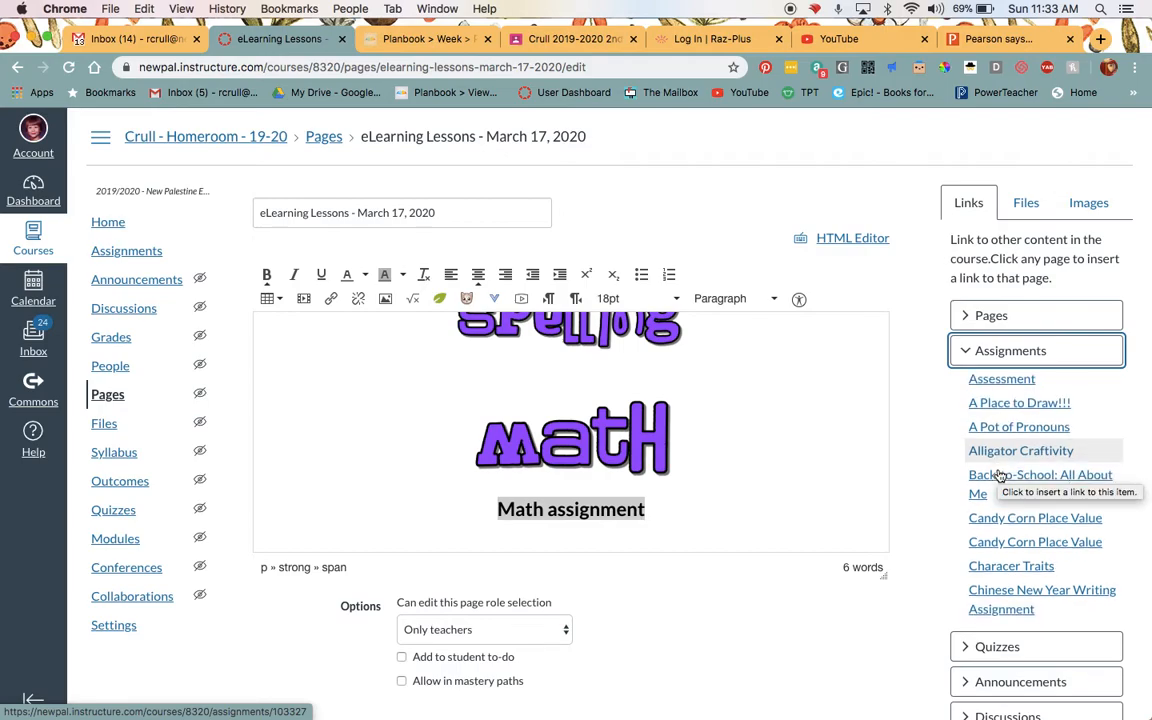
scroll(1000, 476, down, 10)
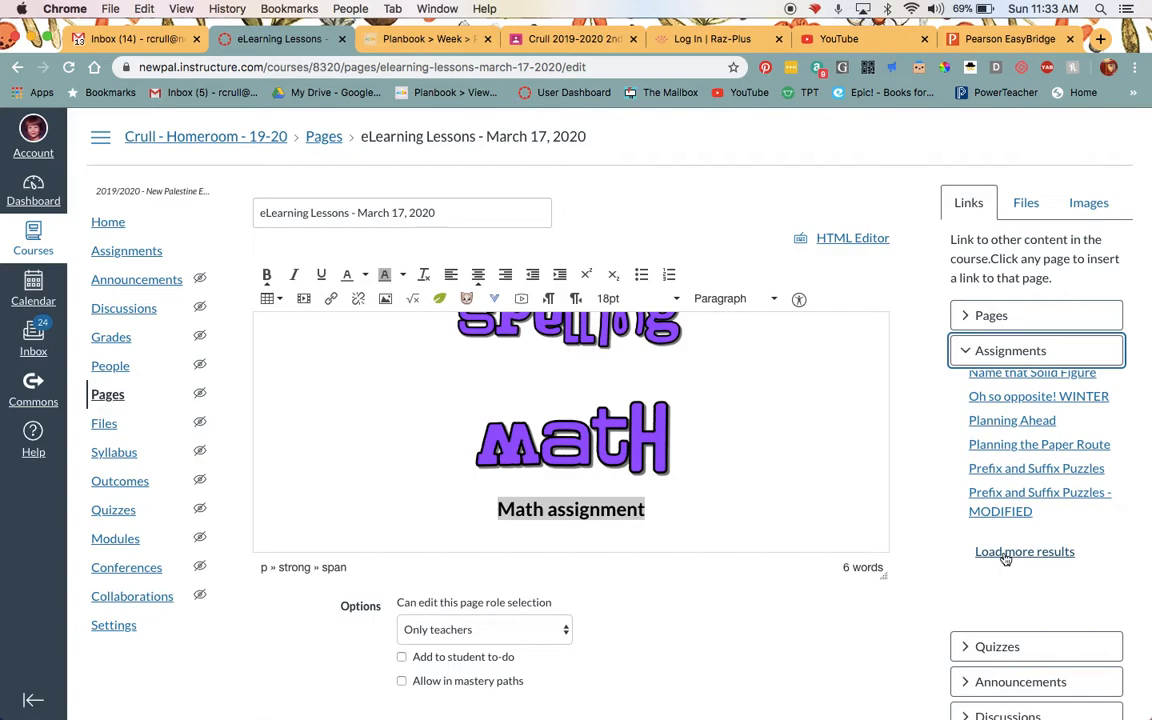
click(1005, 559)
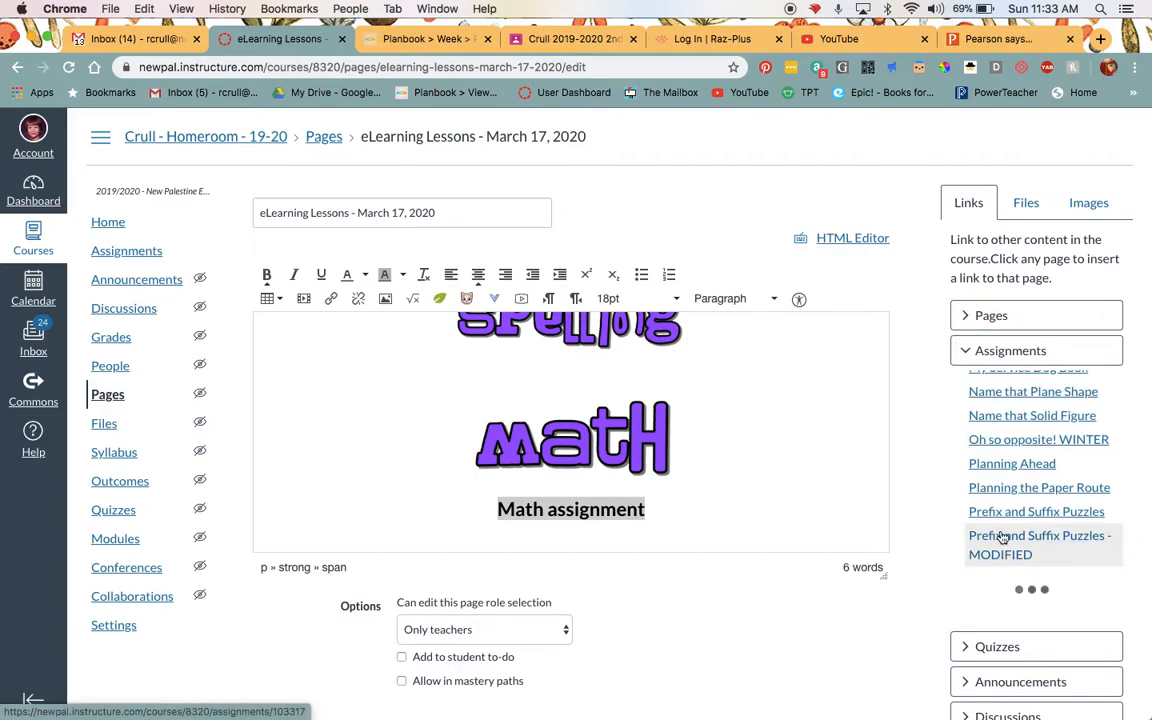
scroll(1003, 538, down, 10)
scroll(1012, 435, down, 5)
scroll(1012, 435, down, 5)
scroll(1012, 435, down, 8)
scroll(1012, 435, up, 7)
scroll(1012, 435, up, 10)
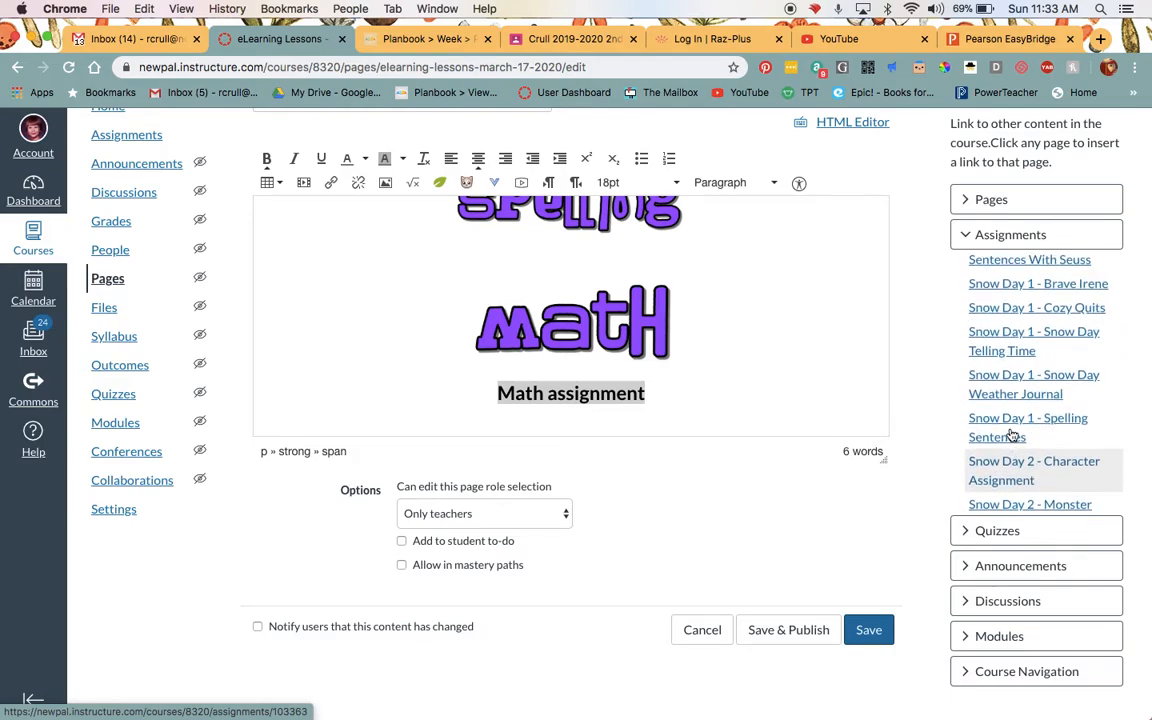
scroll(1012, 435, up, 5)
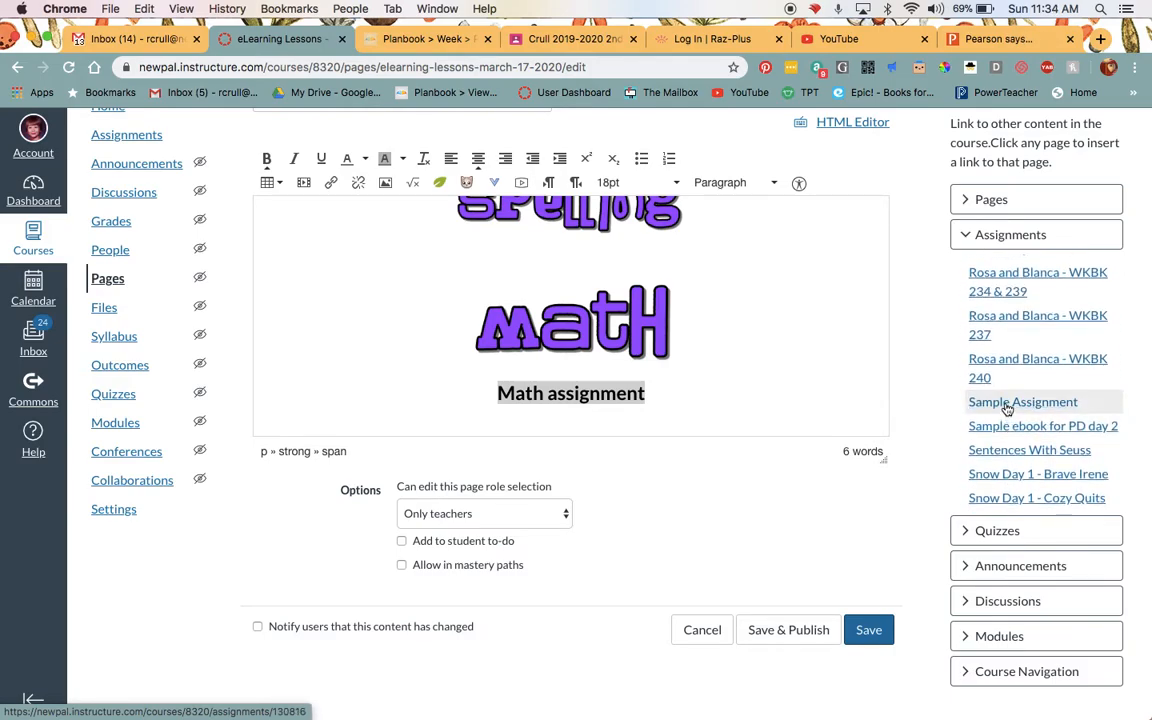
click(1007, 405)
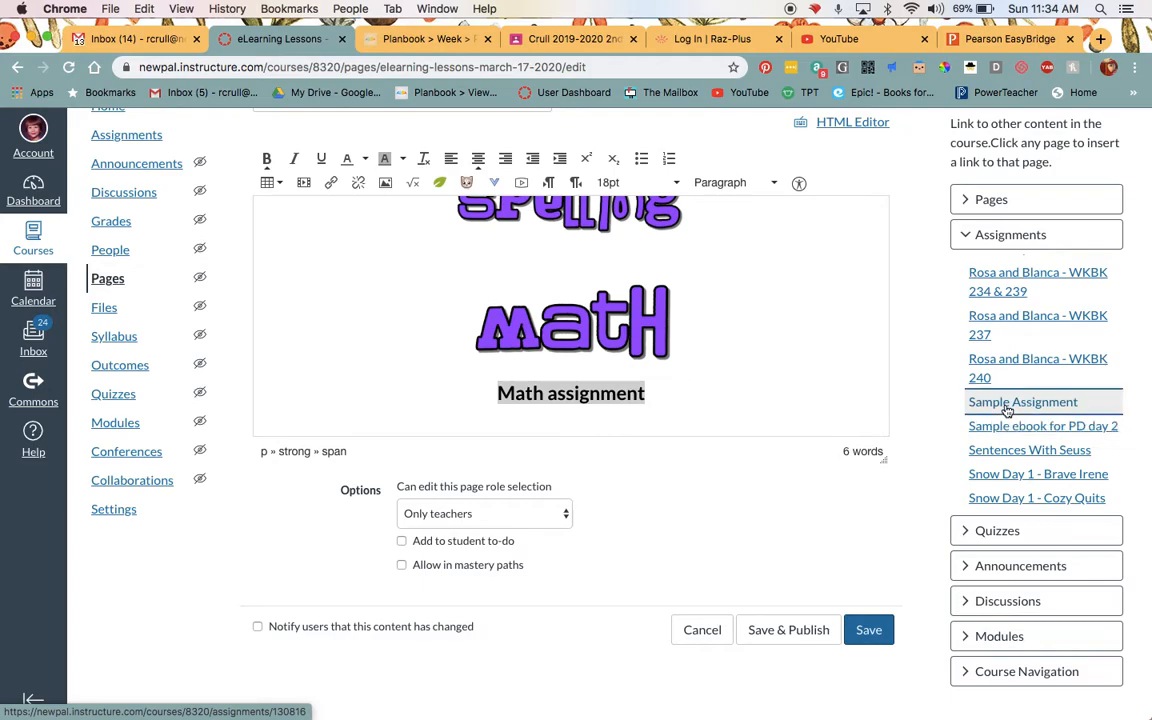
click(707, 391)
click(874, 636)
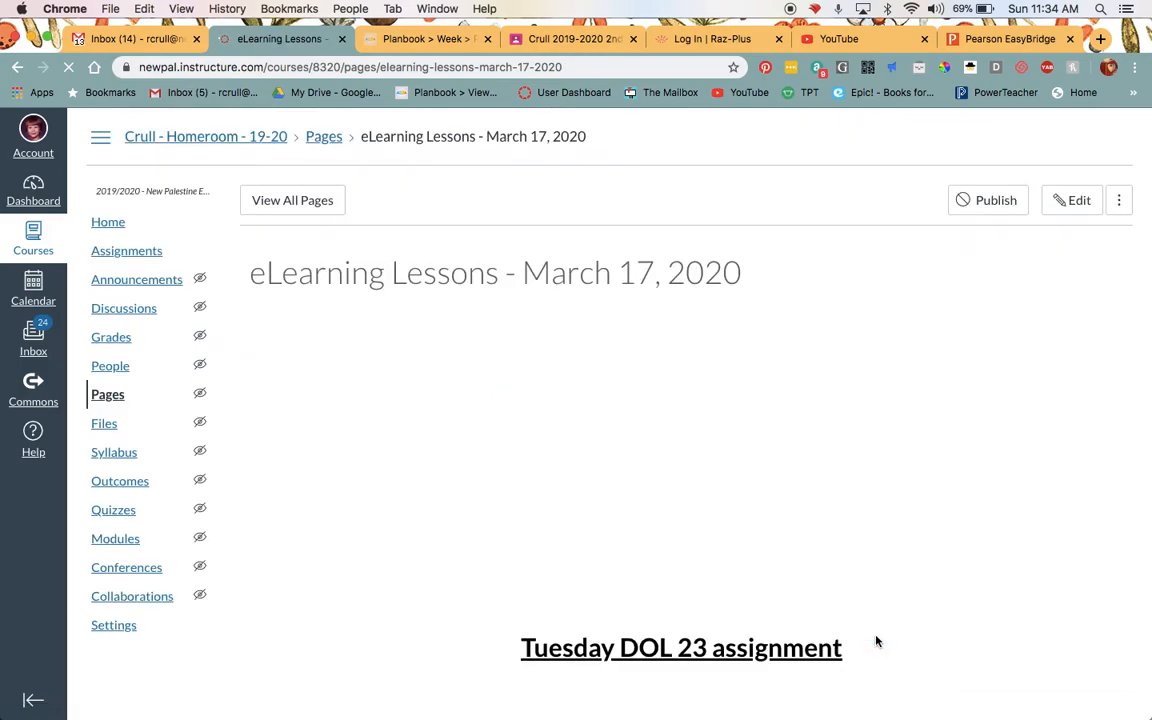
Follow the Math assignment link on the saved page to check its target, and return to the eLearning Lessons page.
scroll(836, 505, down, 5)
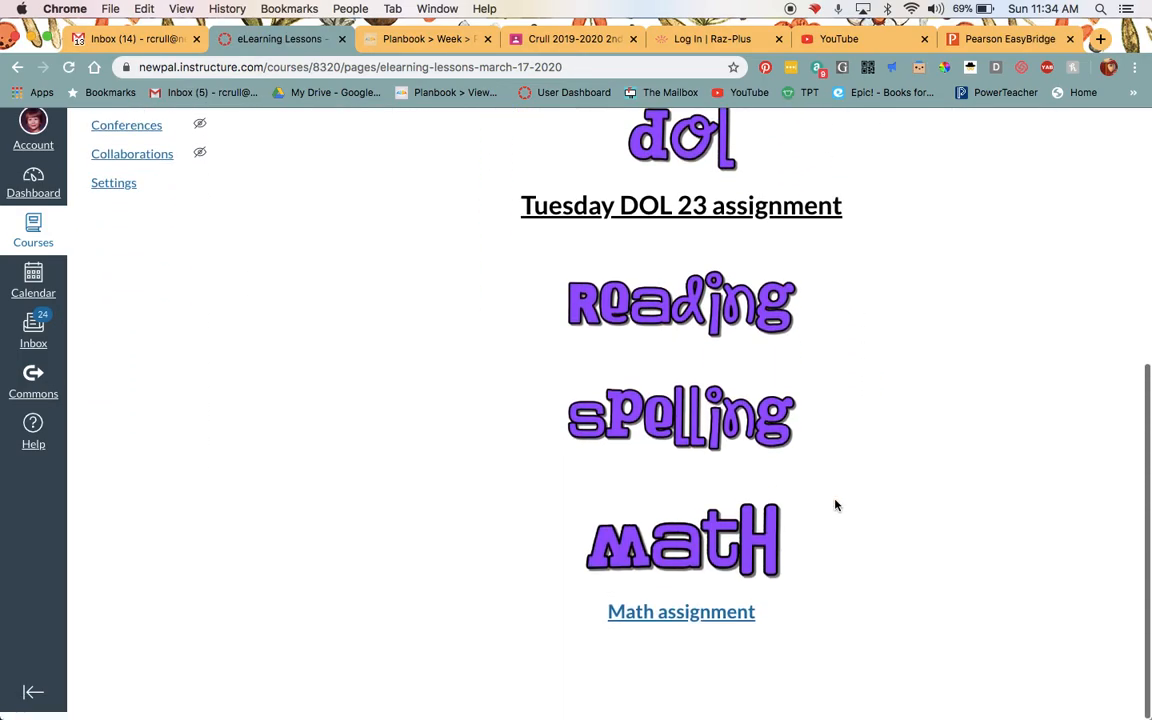
click(708, 622)
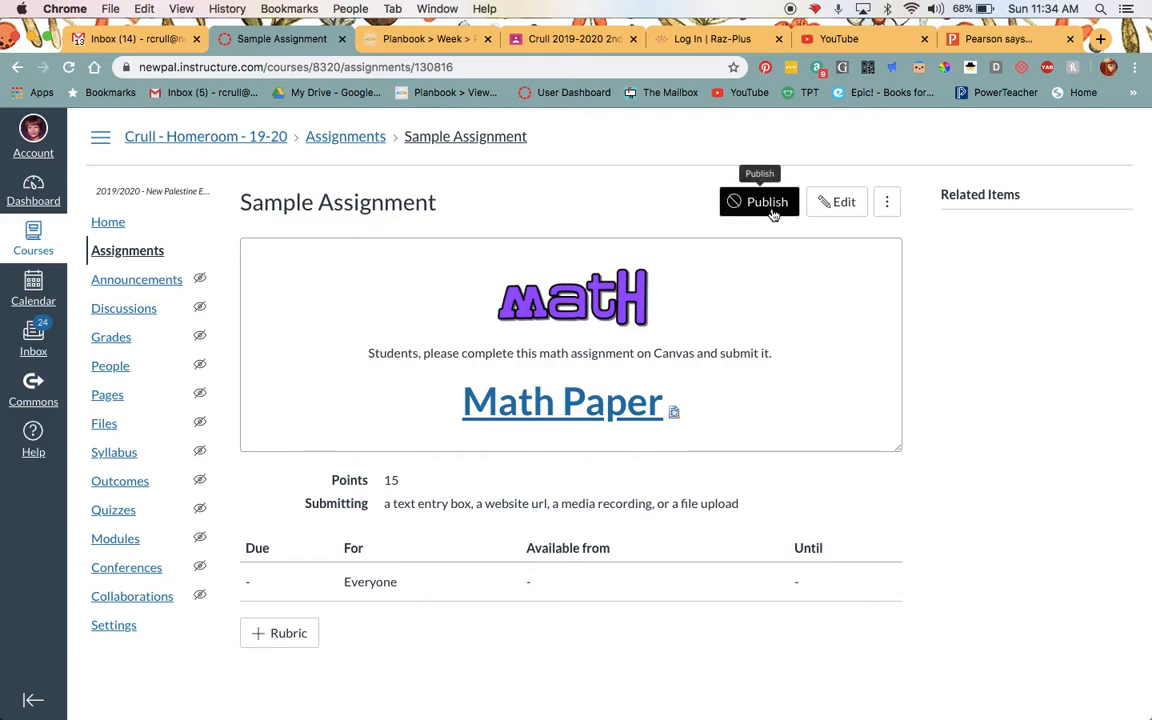
click(17, 68)
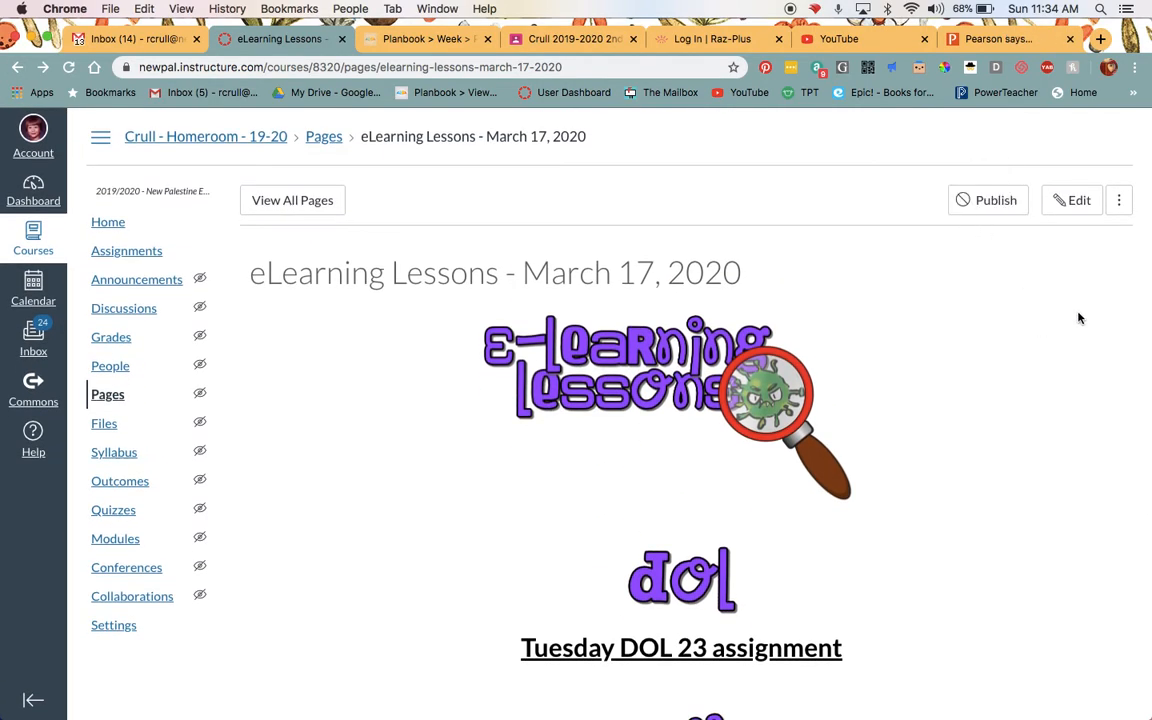
scroll(948, 336, down, 5)
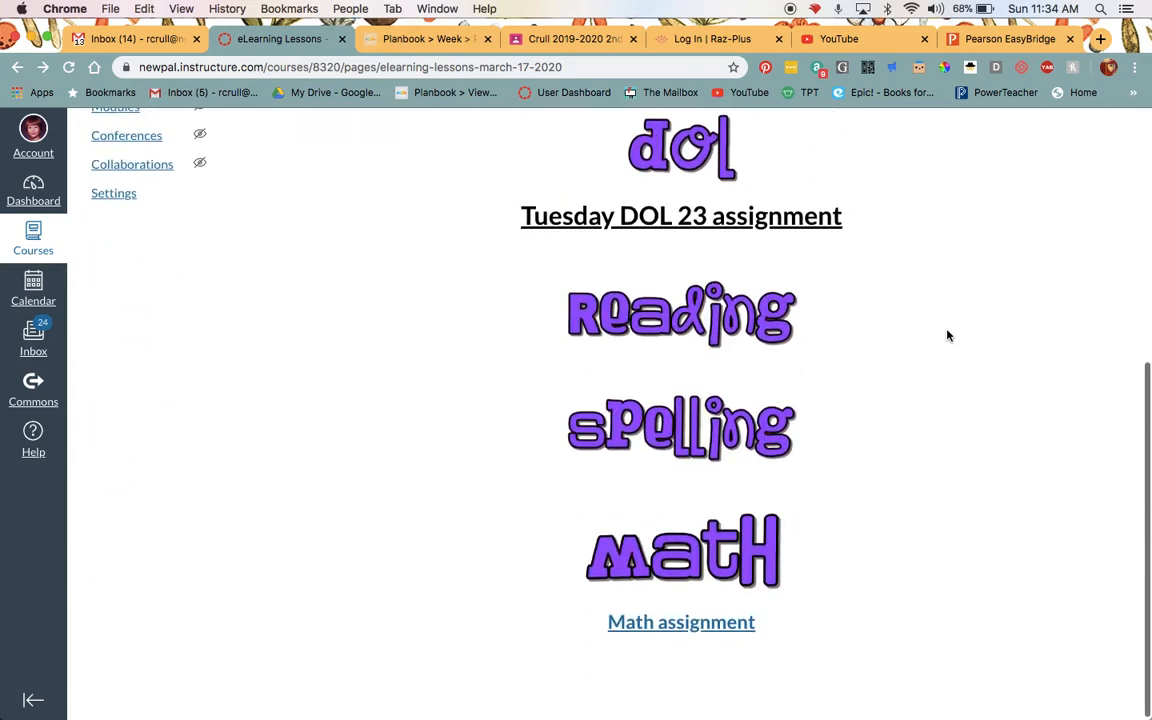
scroll(948, 336, up, 5)
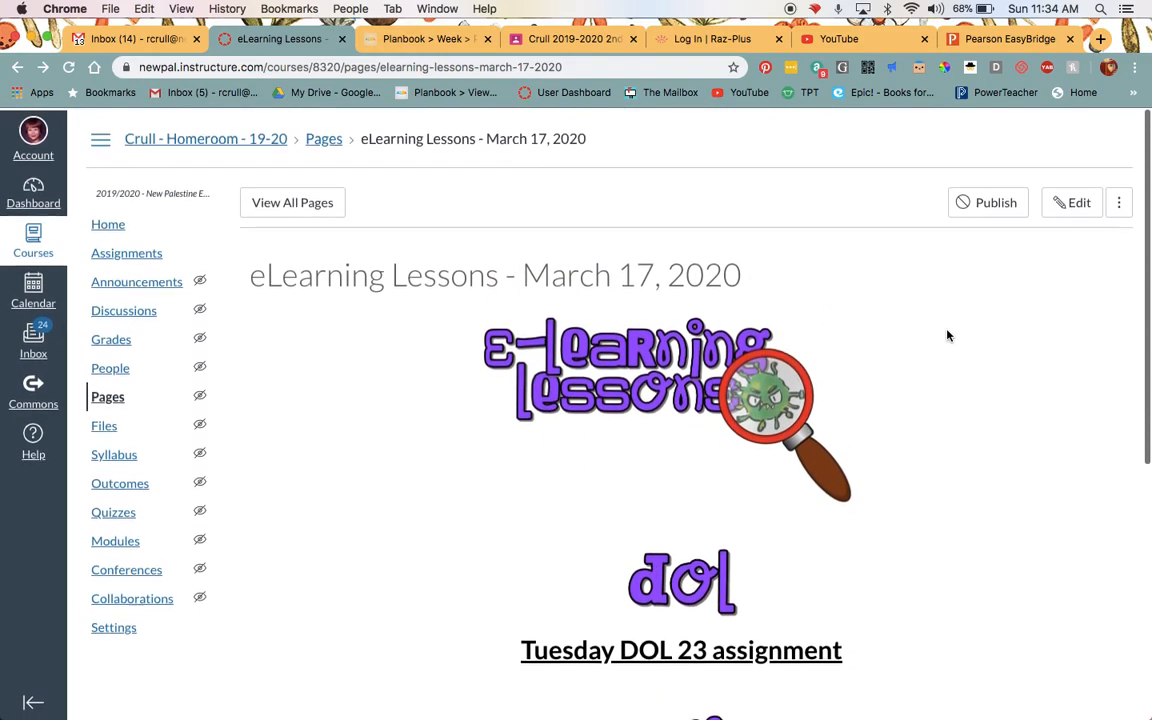
scroll(844, 275, down, 5)
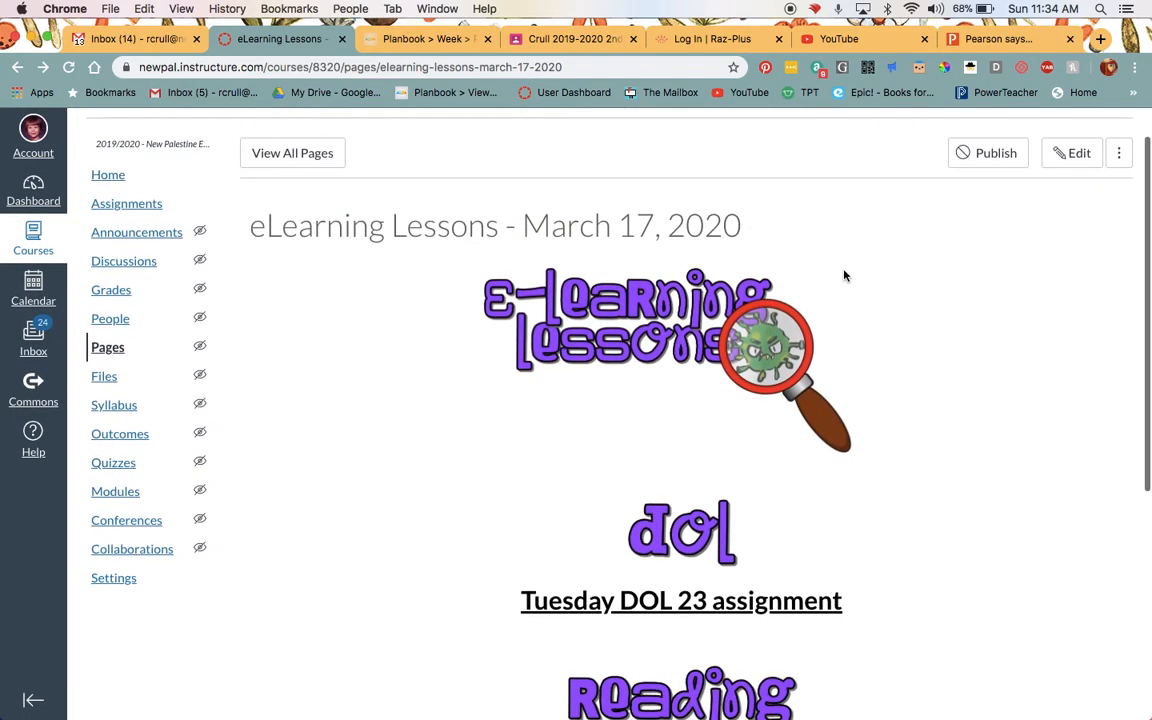
scroll(844, 275, up, 5)
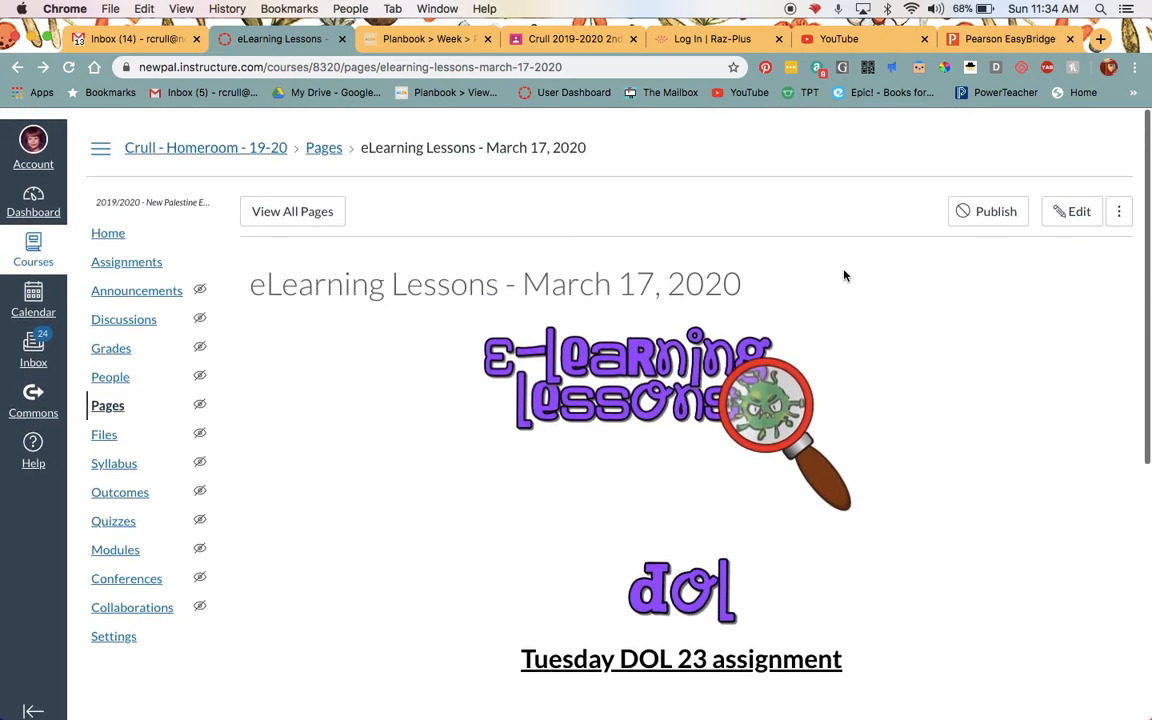